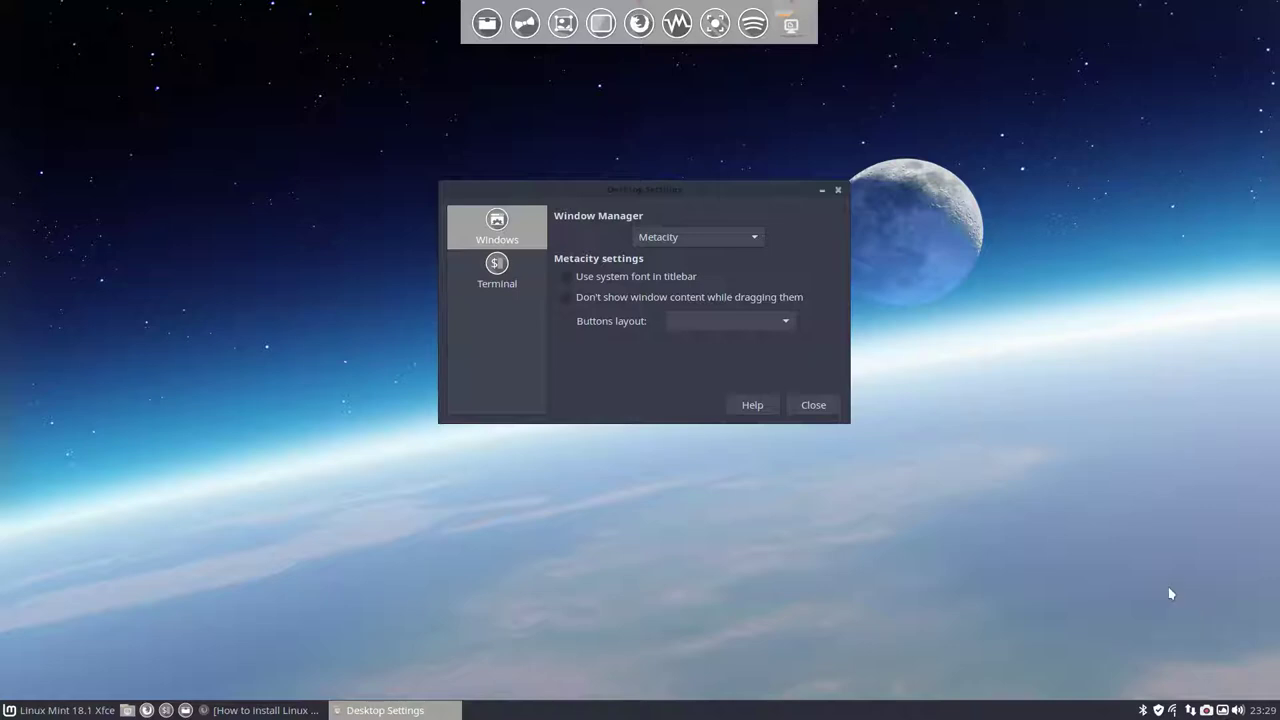
Step: Reposition the Desktop Settings window and look through the available window managers without changing the selection
drag(655, 190, 691, 175)
click(35, 712)
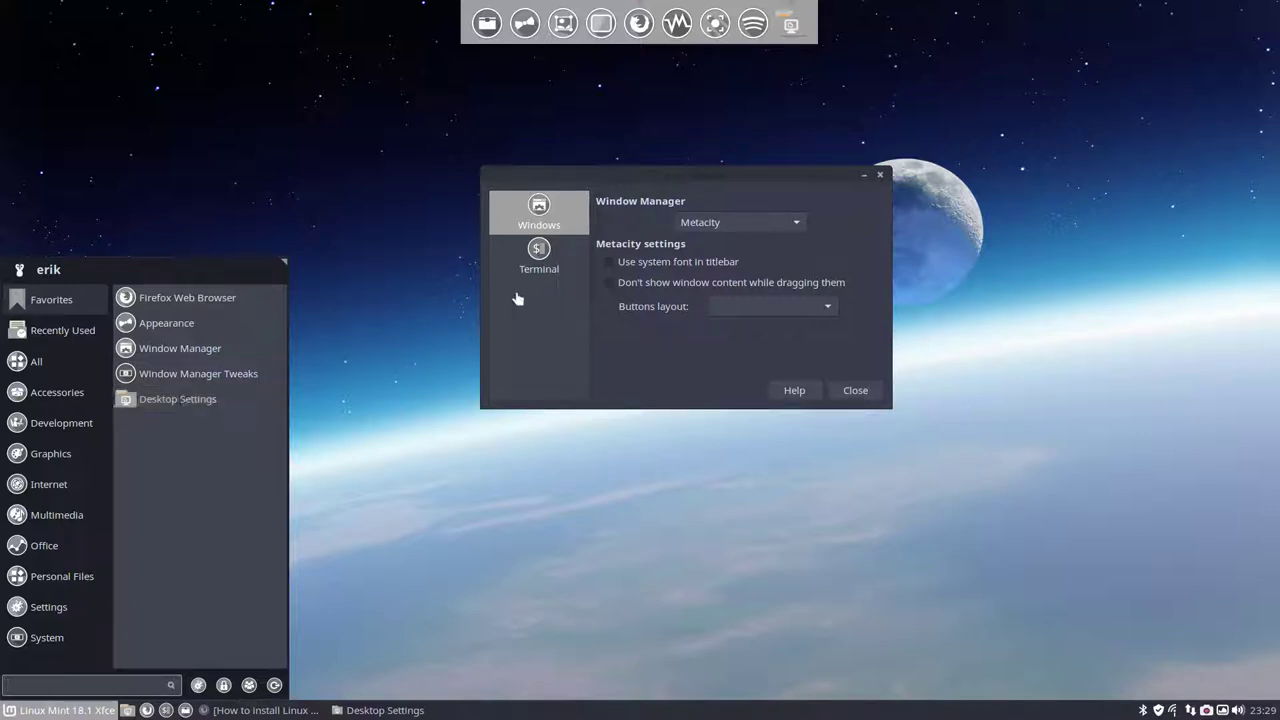
click(750, 224)
click(752, 224)
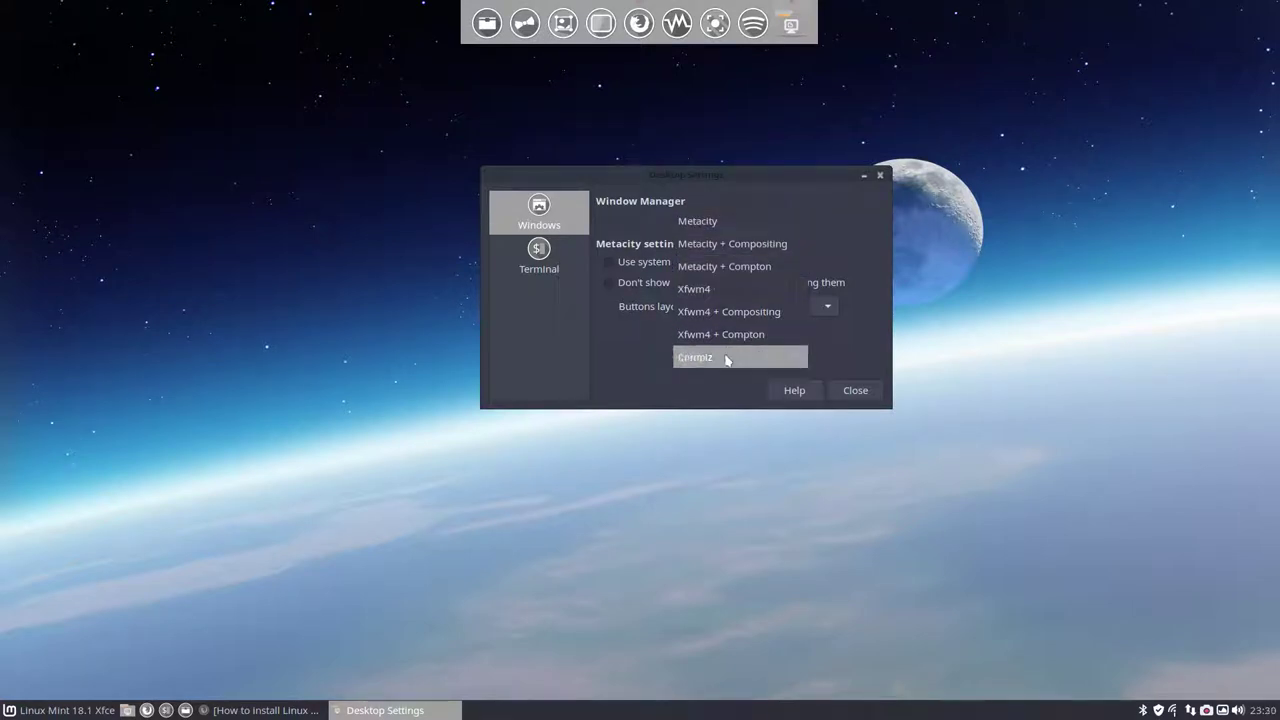
click(618, 351)
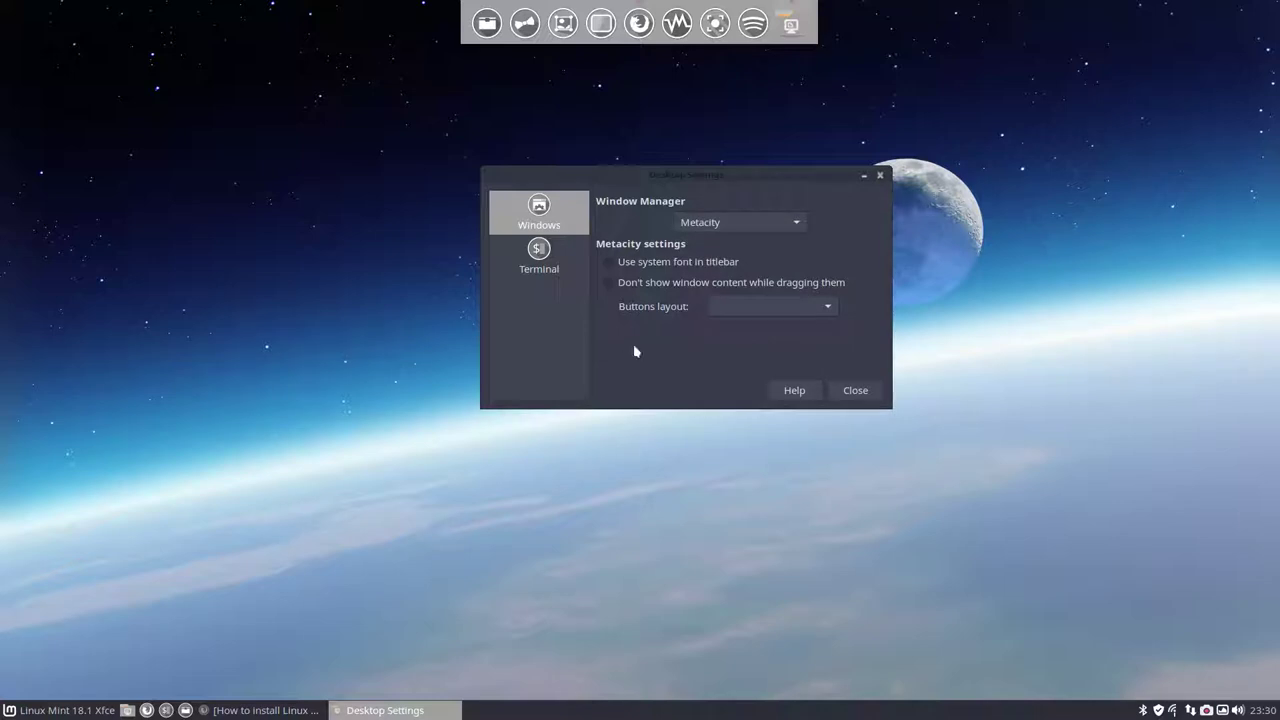
click(770, 231)
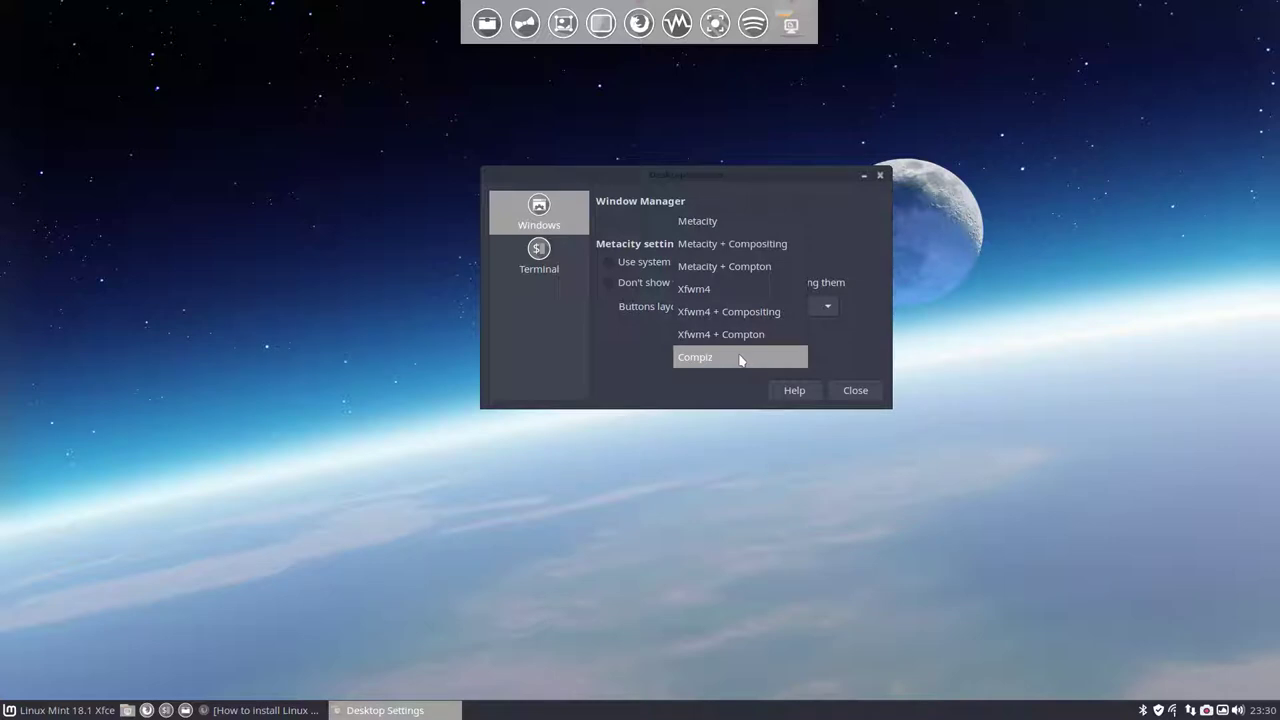
click(633, 364)
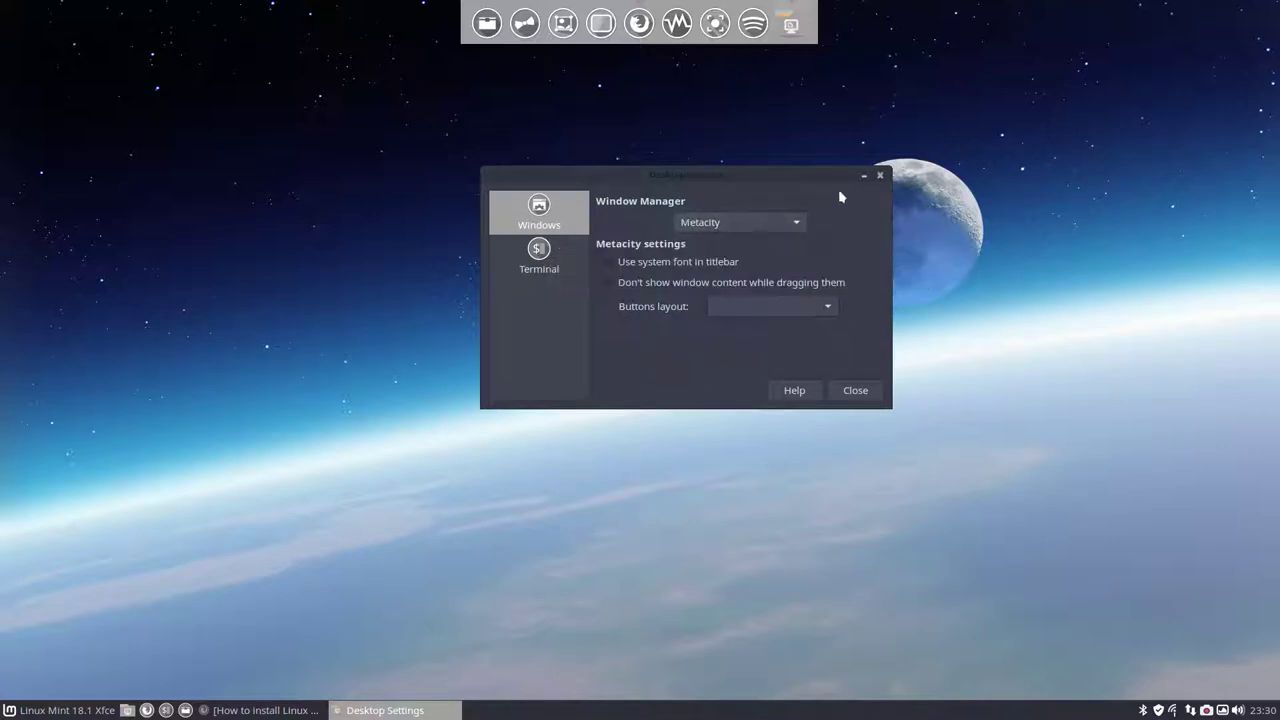
Step: Move the Desktop Settings window lower and switch the window manager to Metacity + Compositing
drag(825, 178, 921, 349)
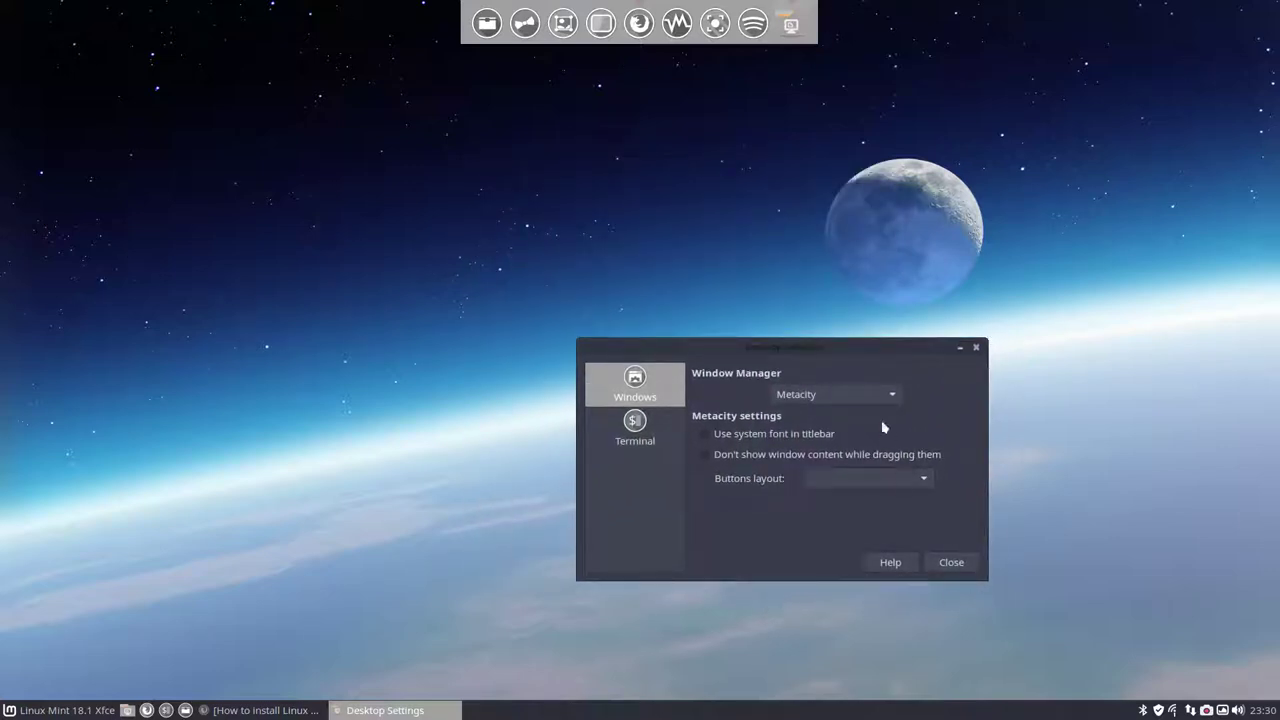
click(851, 394)
click(850, 414)
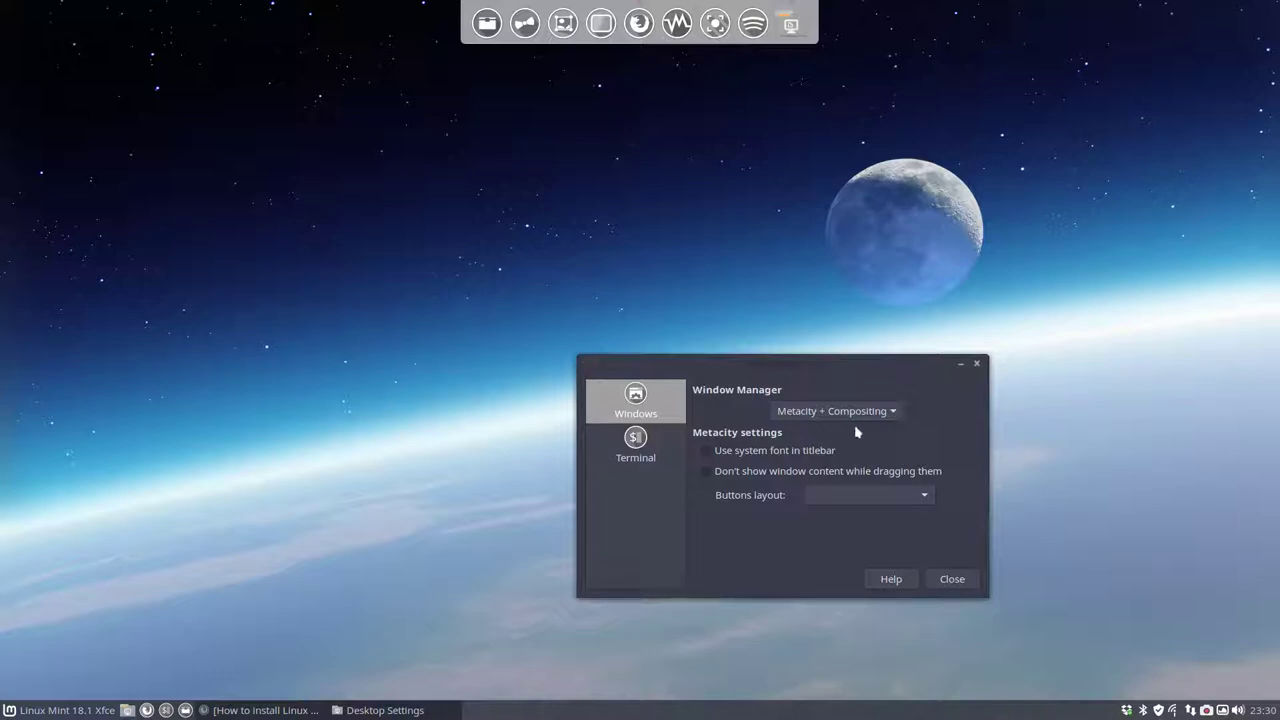
Step: Switch the window manager to Metacity + Compton and check the shadows on the window and application menu
click(889, 415)
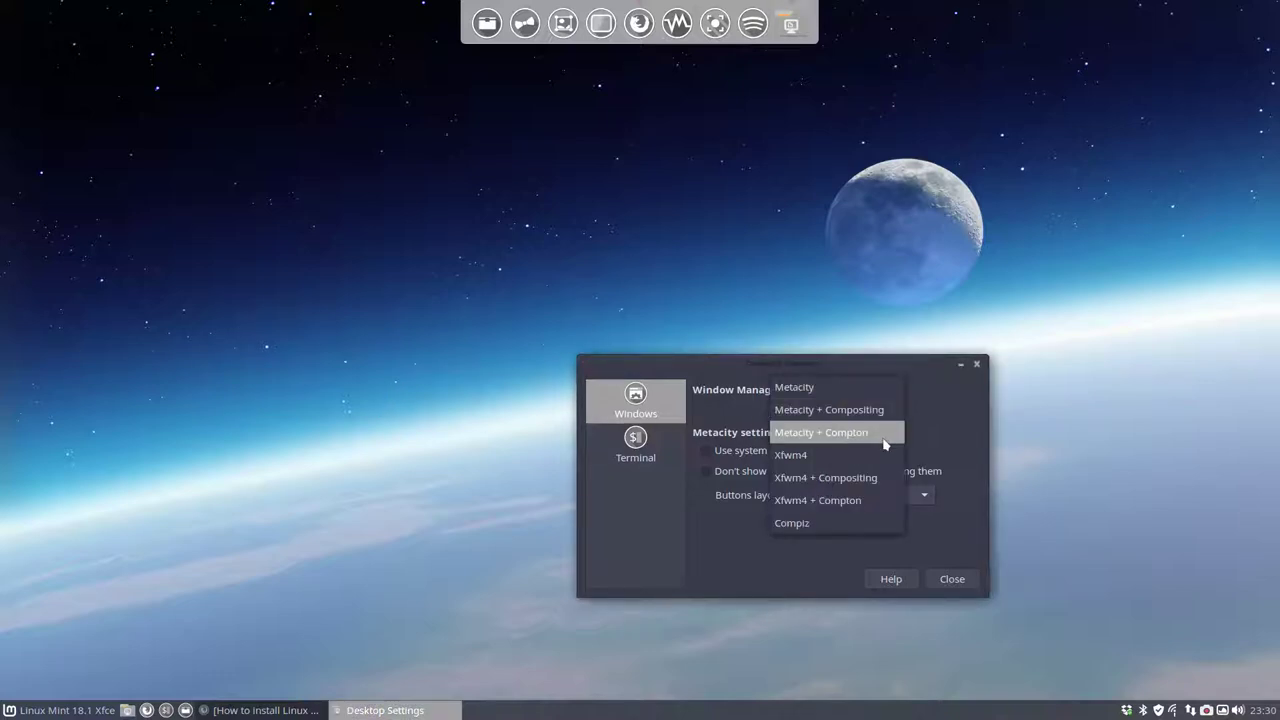
click(856, 434)
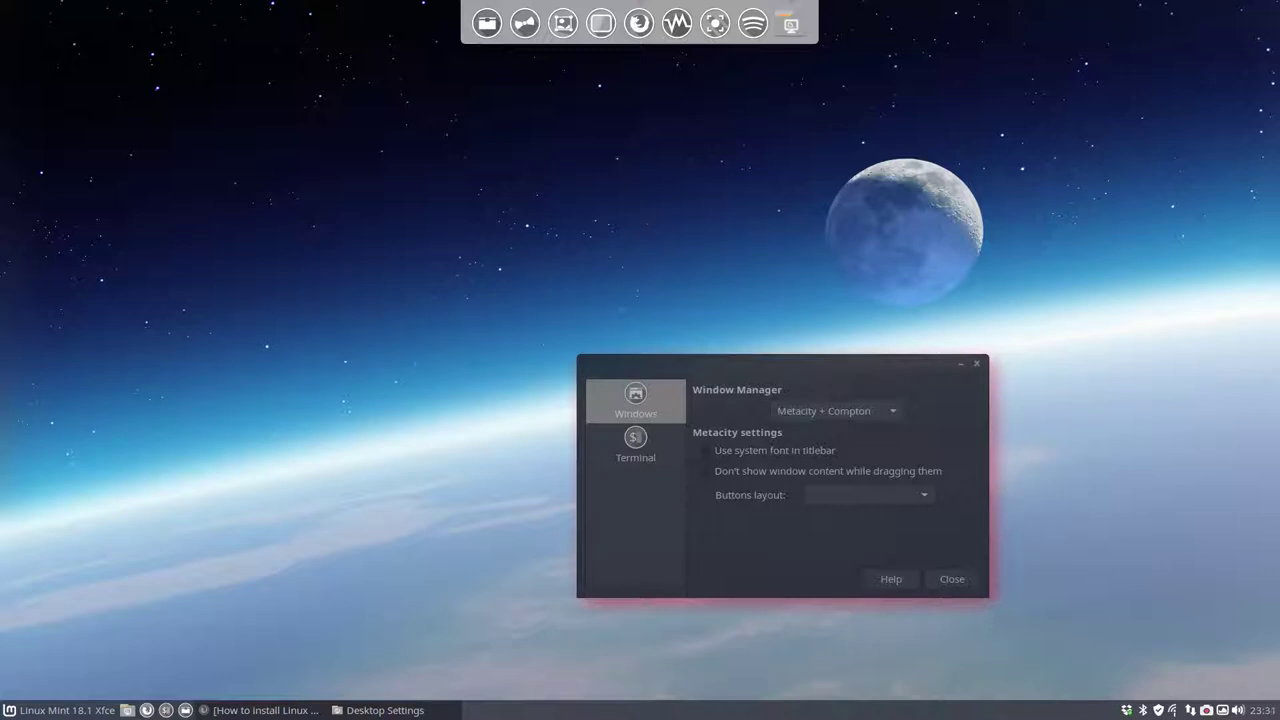
click(884, 414)
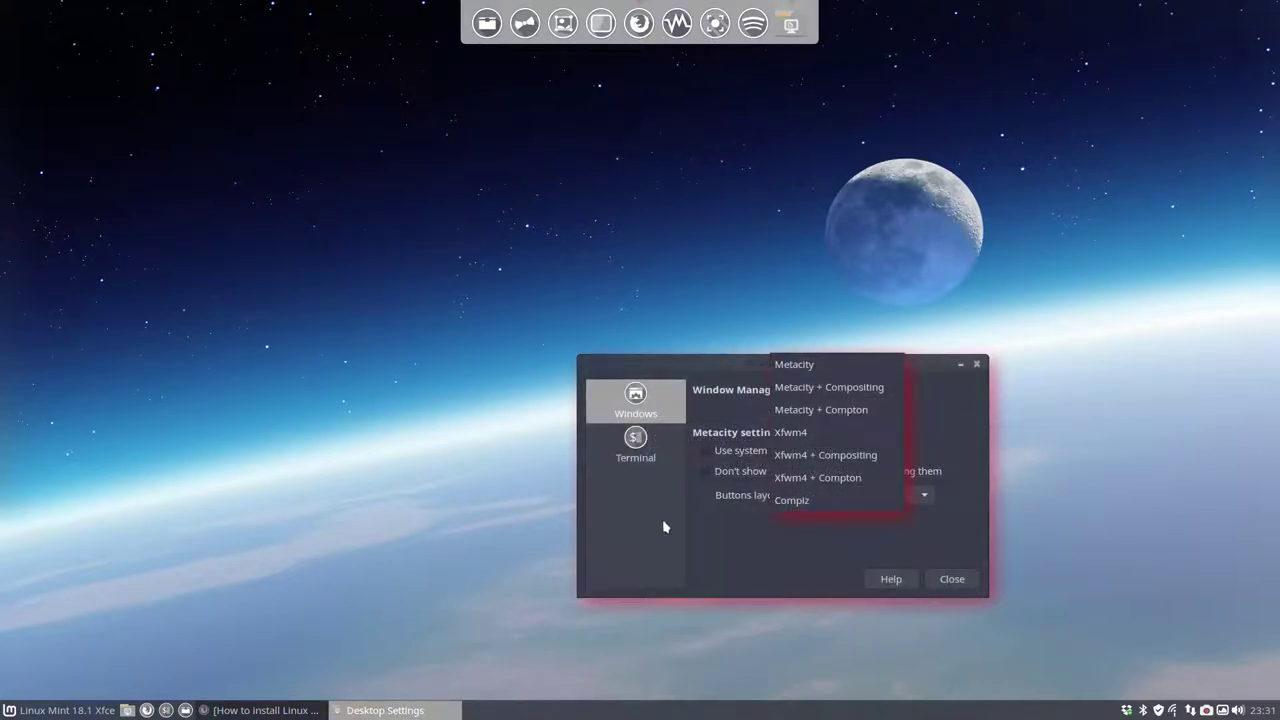
click(78, 708)
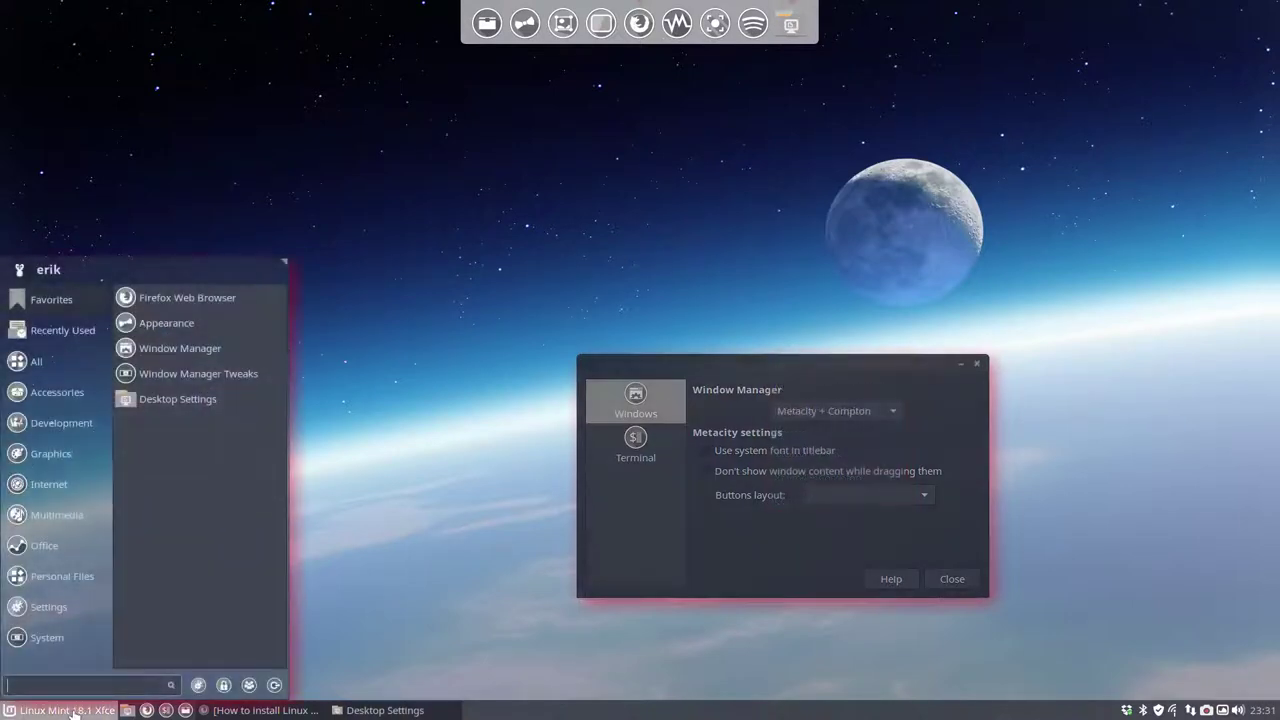
click(72, 712)
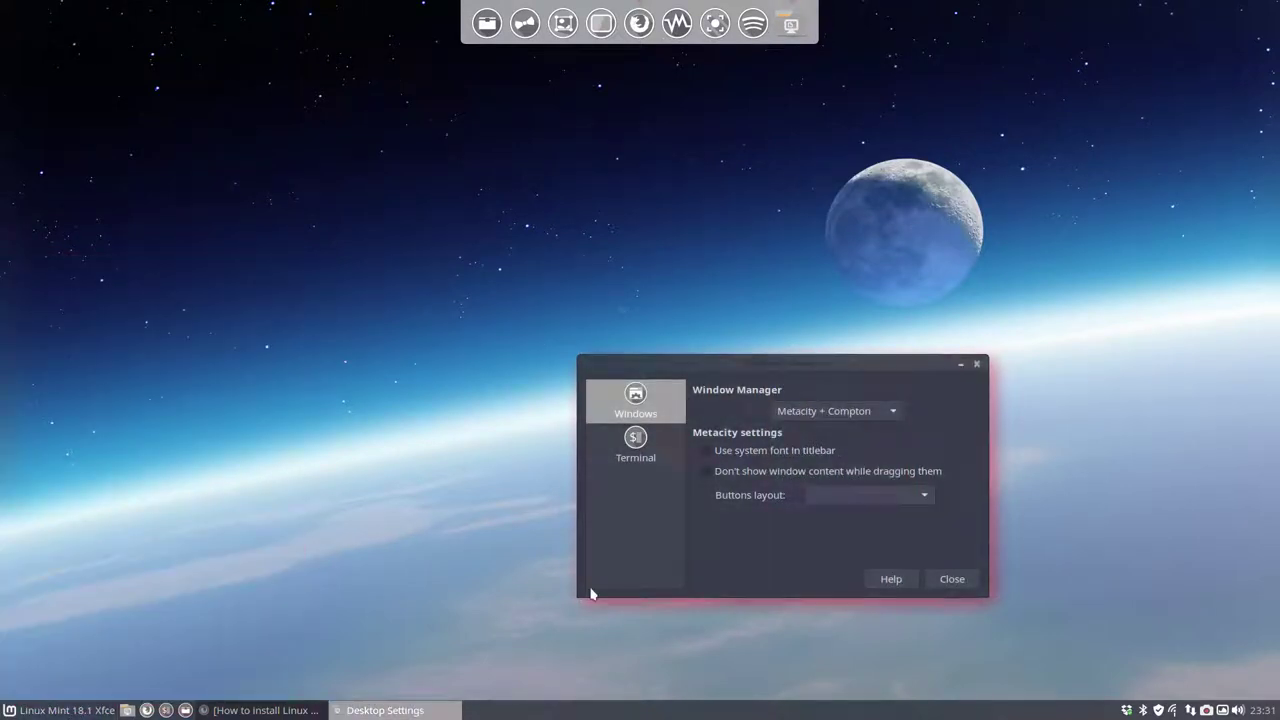
Step: Switch the window manager to plain Xfwm4 and move the settings window to test it
click(866, 416)
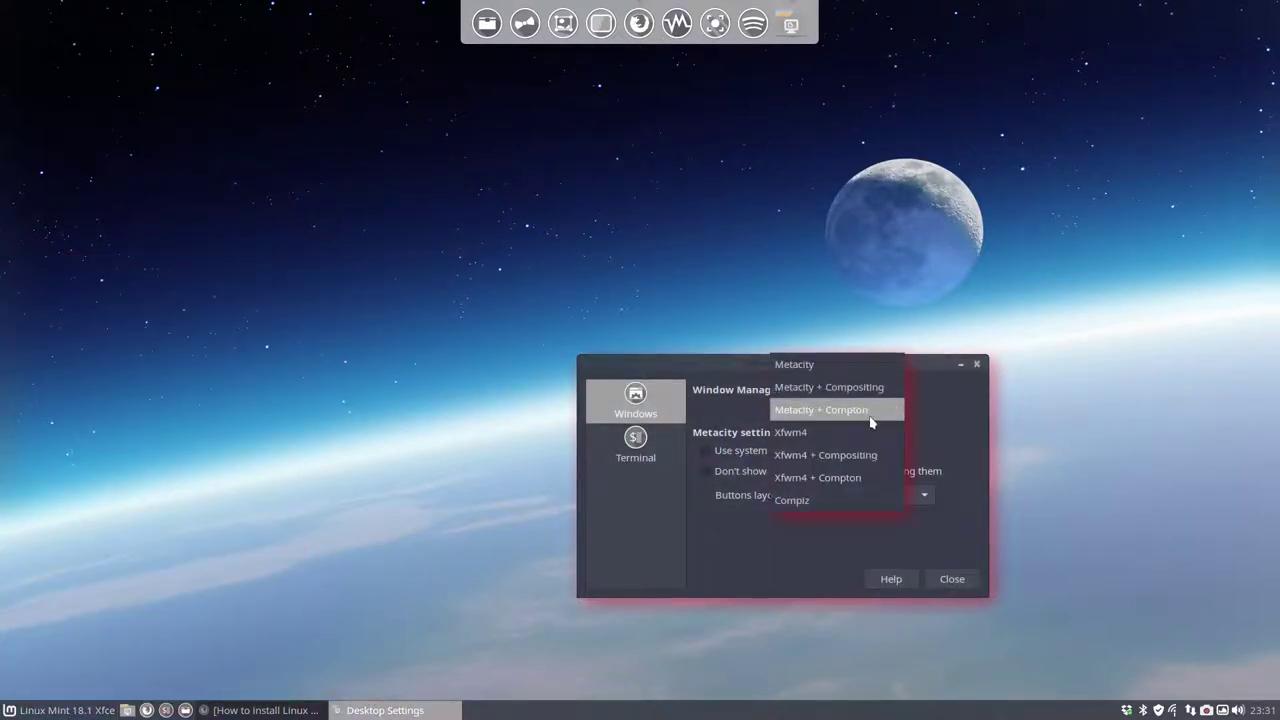
click(815, 437)
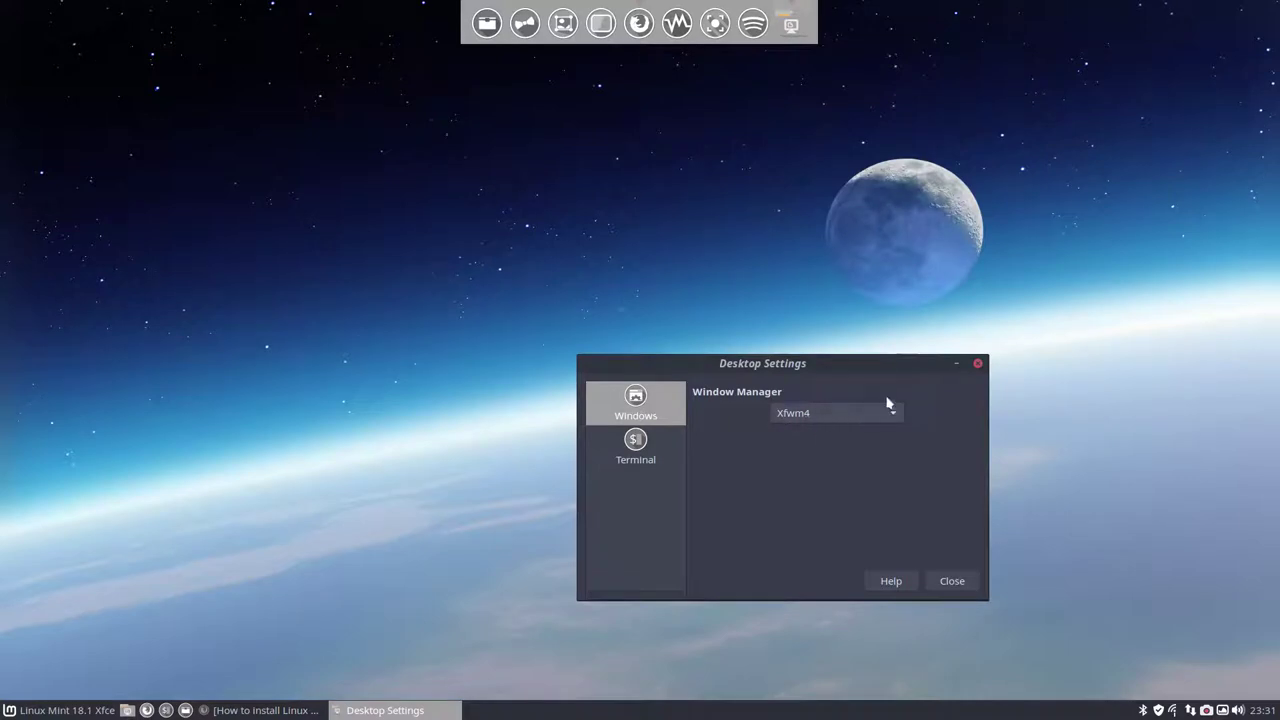
drag(897, 370, 937, 311)
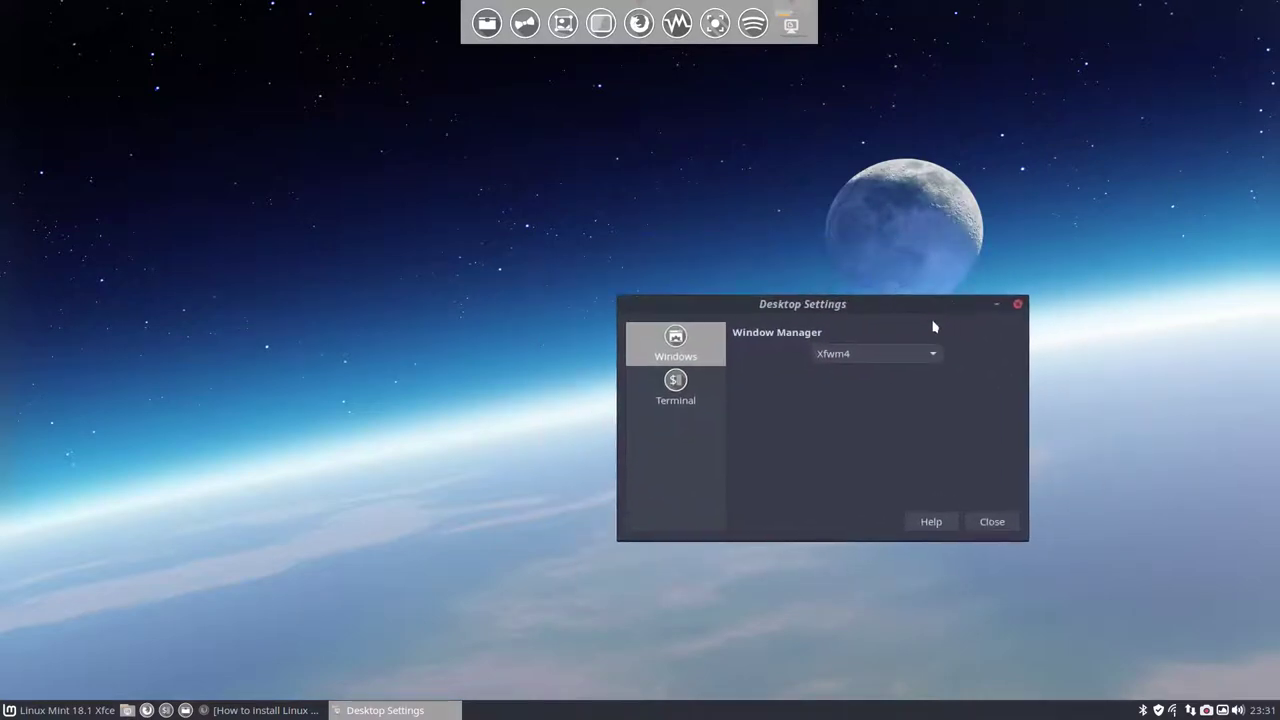
Step: Change the window manager to Xfwm4 + Compositing
click(905, 353)
click(900, 352)
click(900, 353)
click(893, 372)
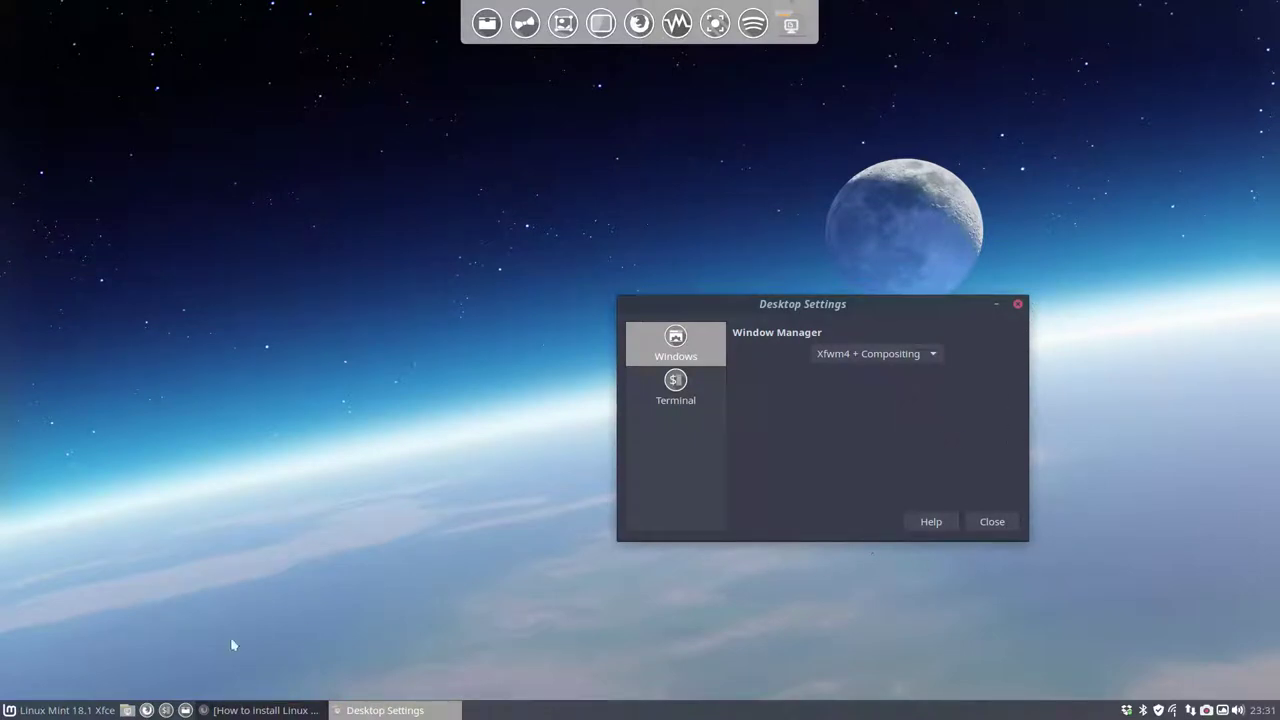
Step: Try the Xfwm4 + Compton window manager, followed by Compiz
click(872, 362)
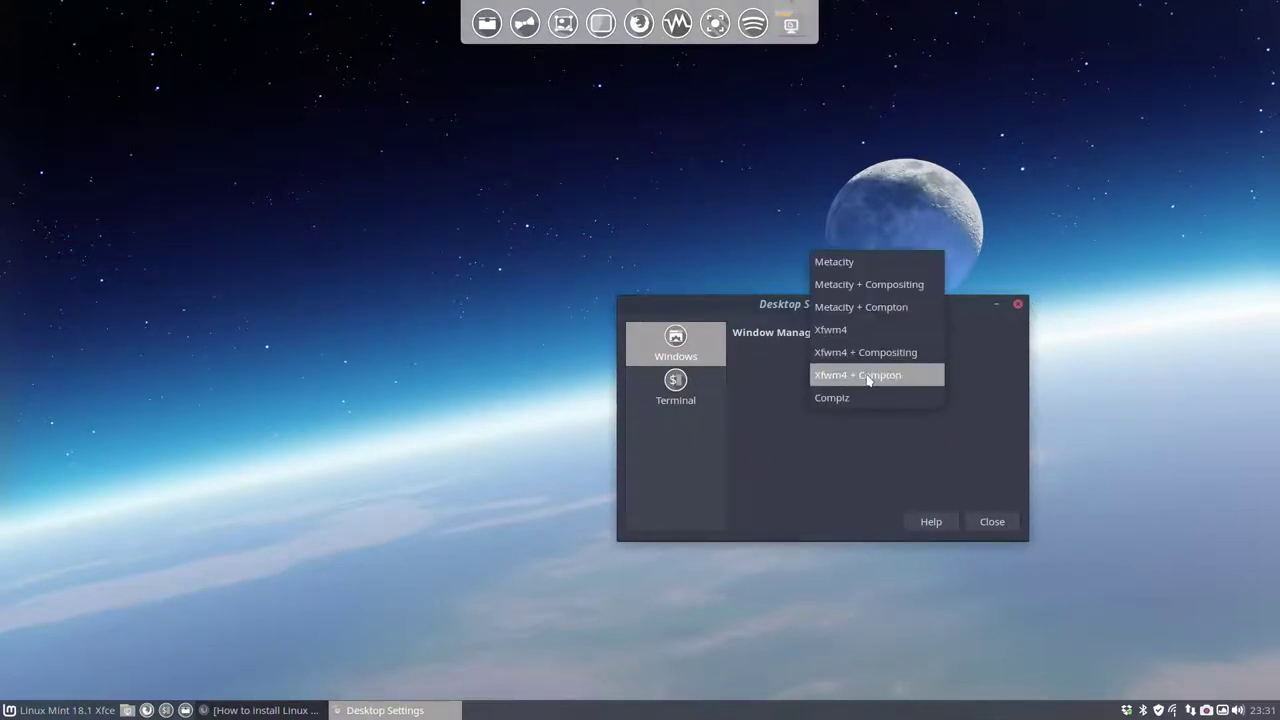
click(867, 376)
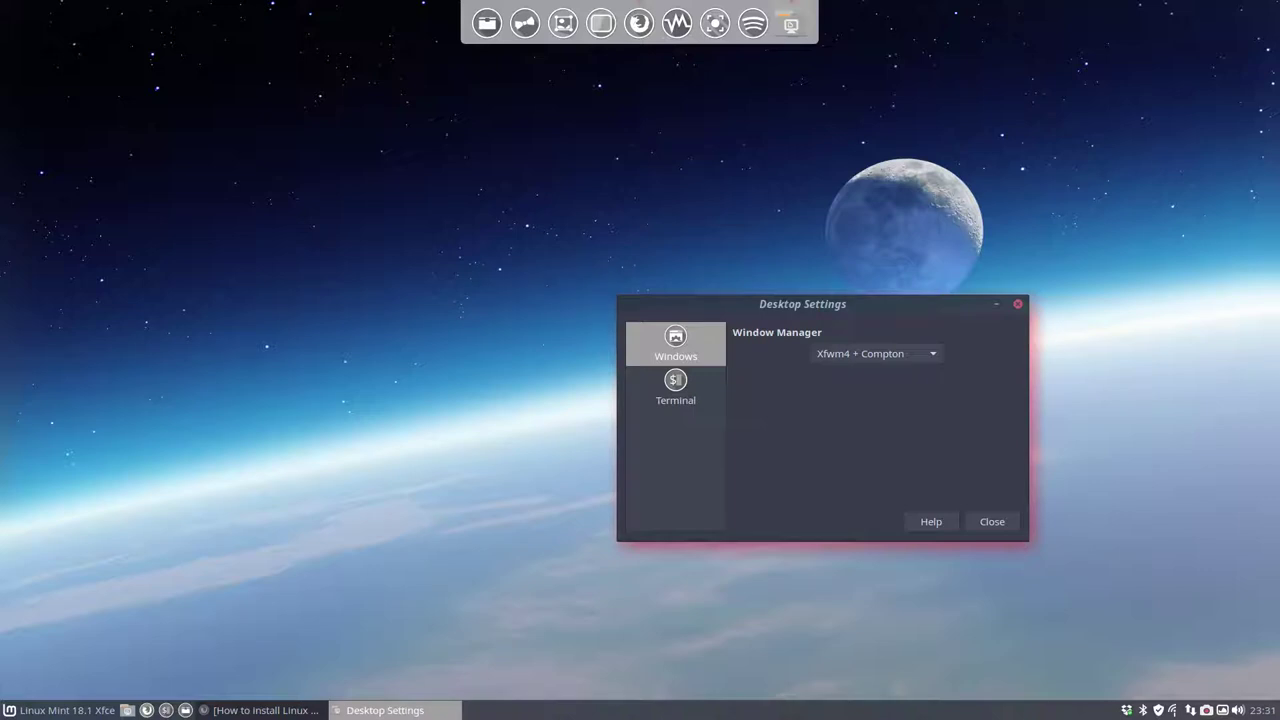
click(907, 354)
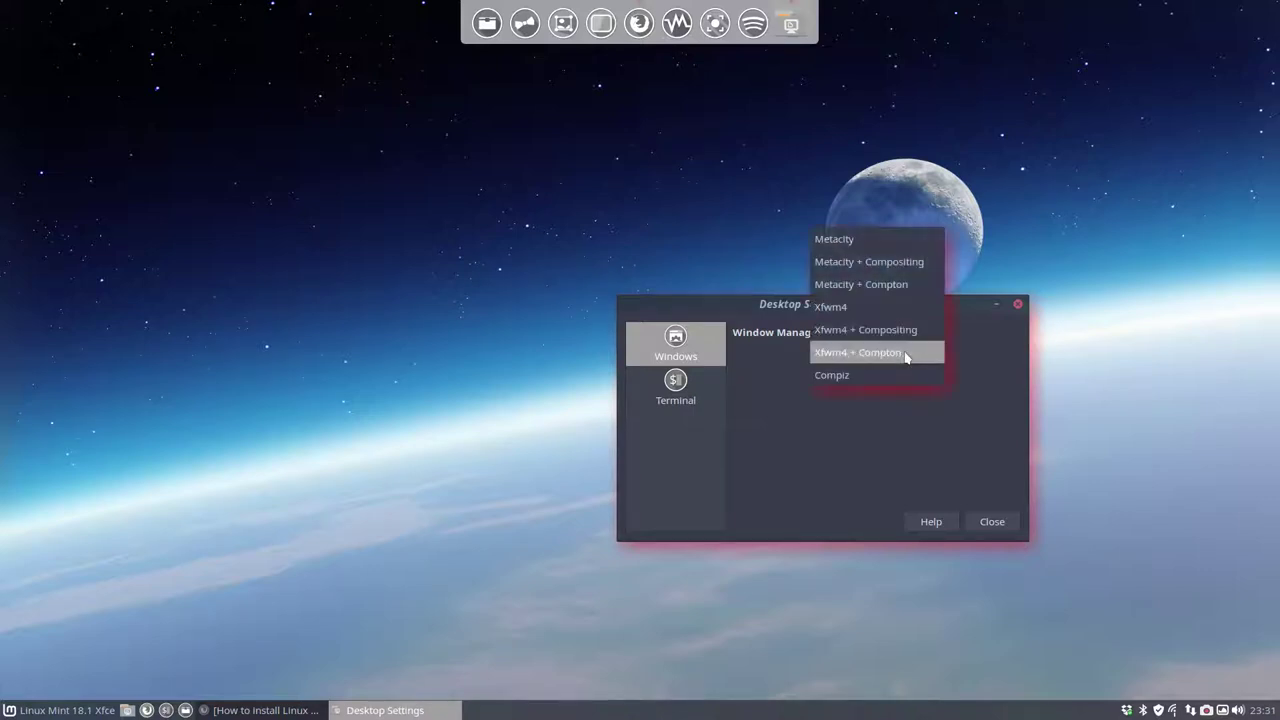
click(897, 374)
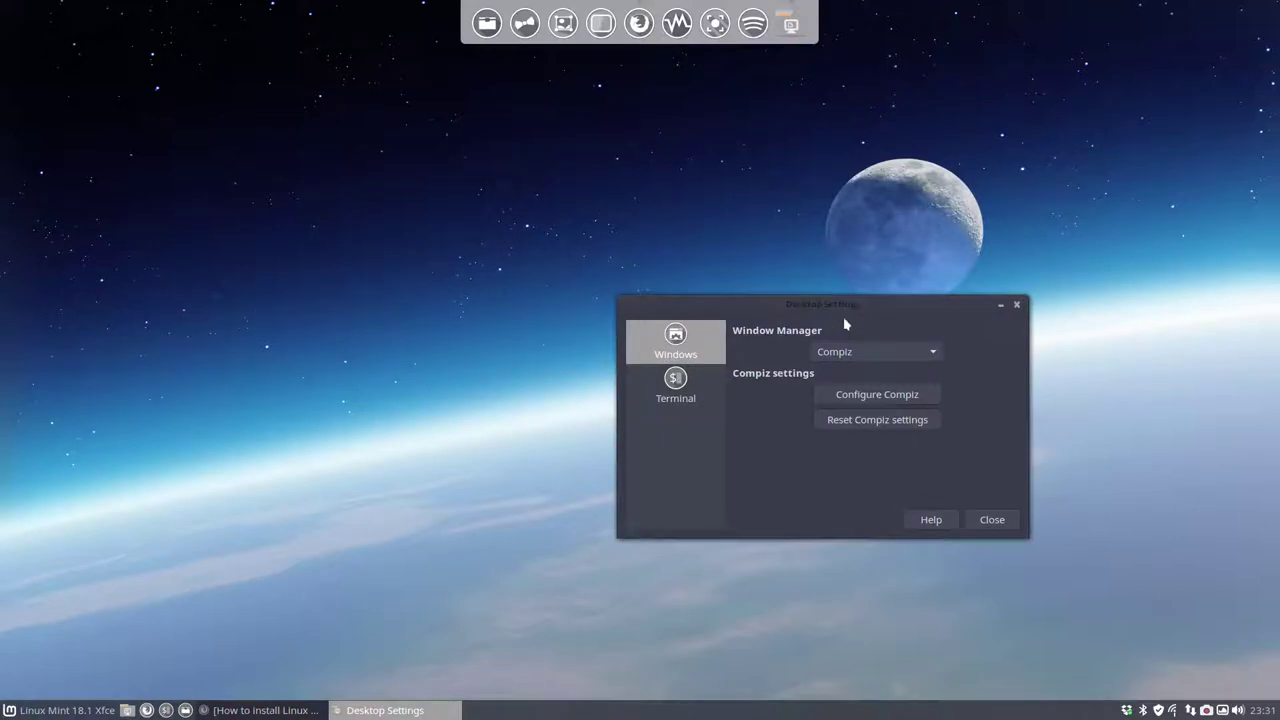
Step: Move the settings window under Compiz and set the window manager back to Metacity + Compton
drag(845, 310, 775, 305)
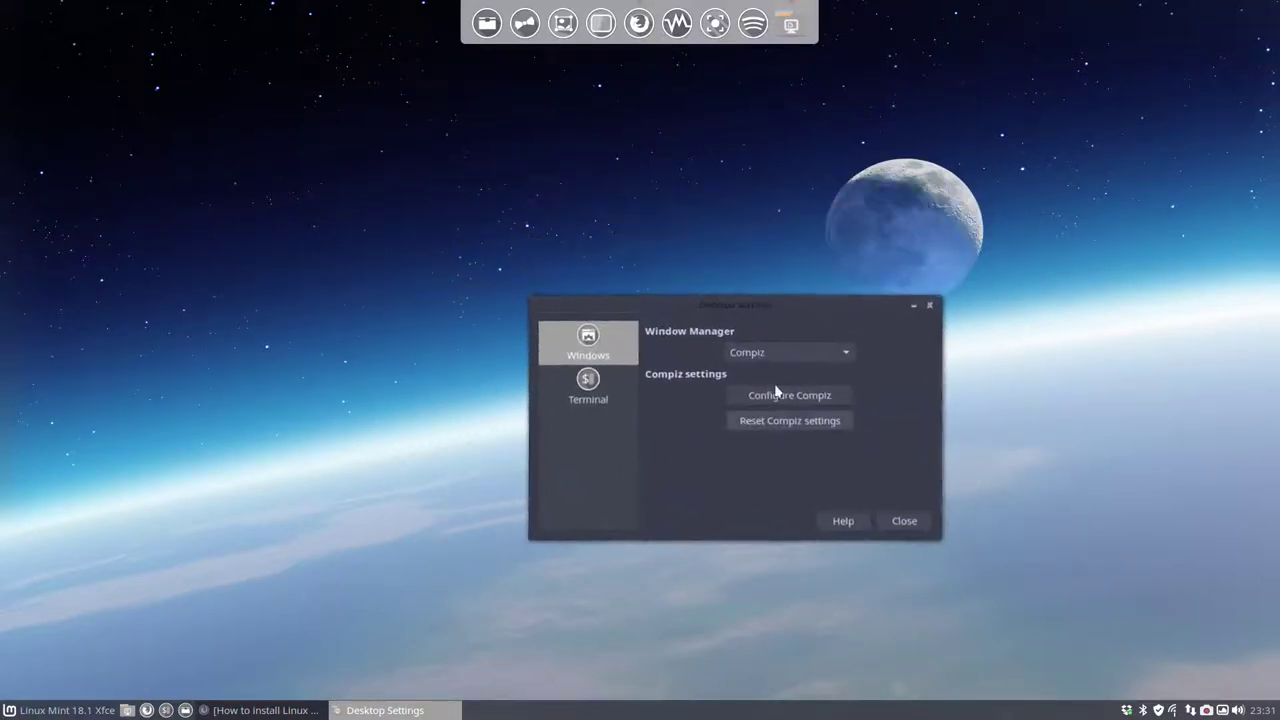
click(830, 352)
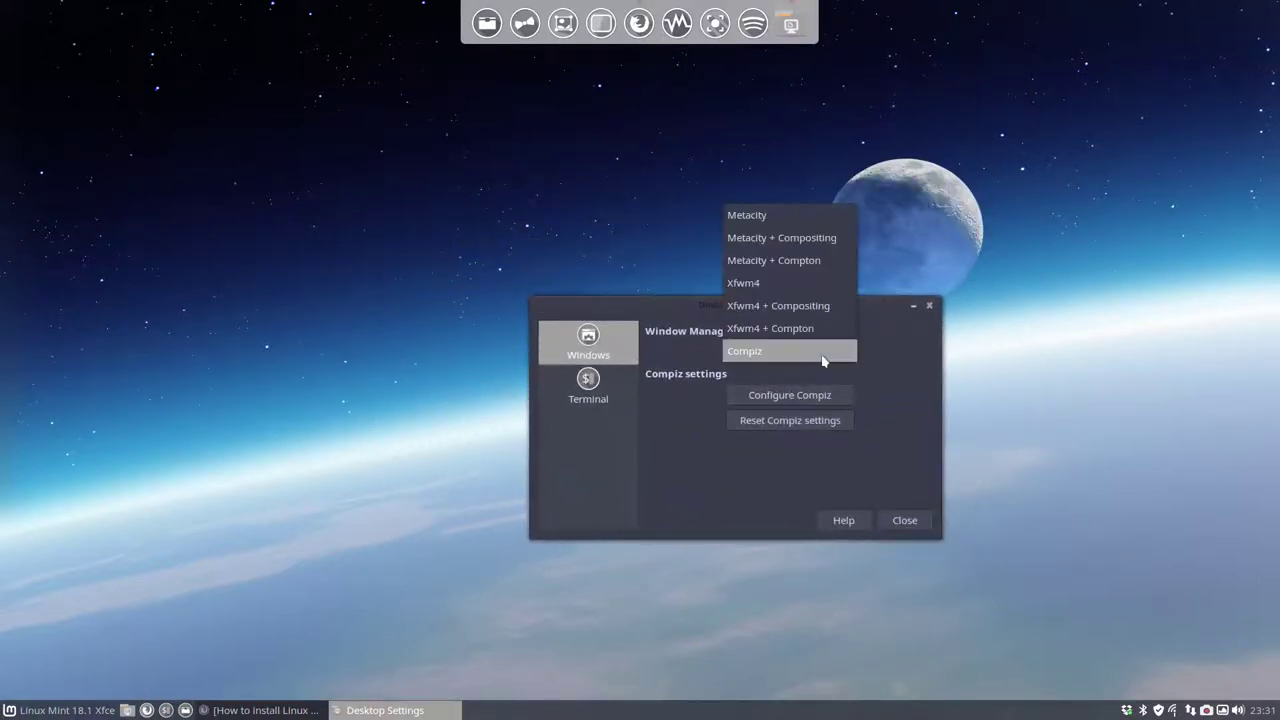
click(819, 268)
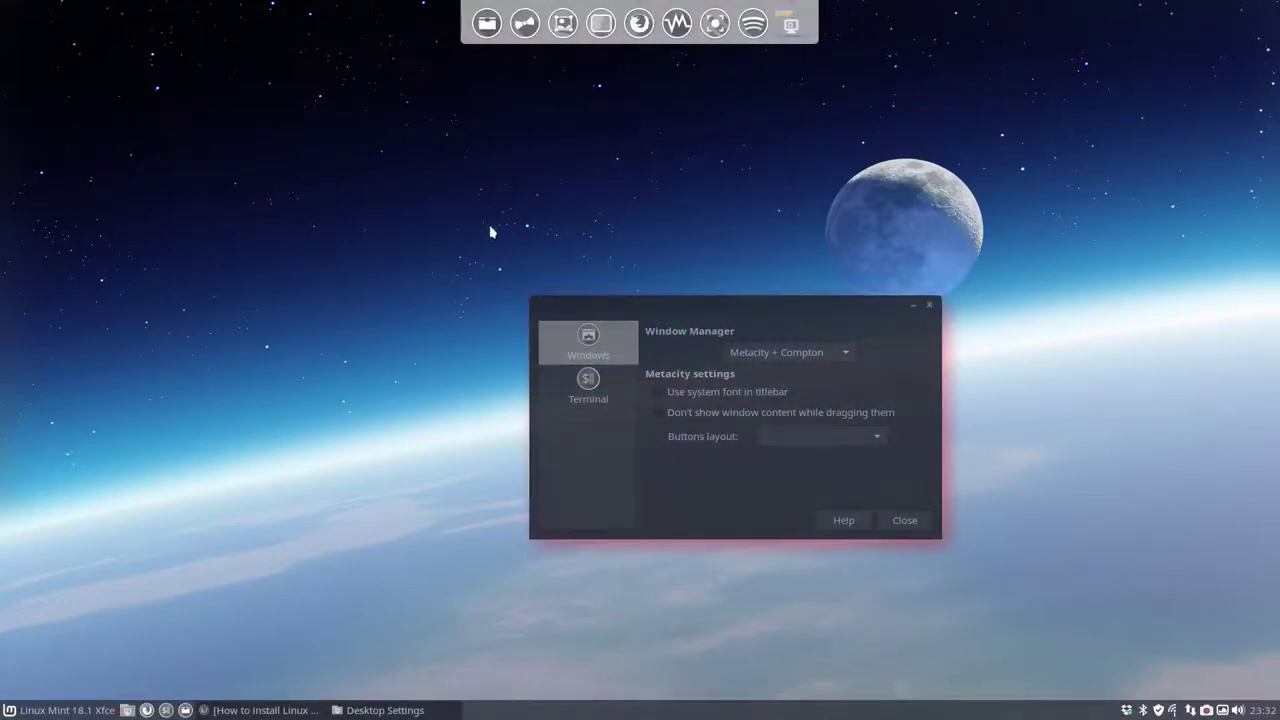
Step: Open the compton.conf file from the home directory's hidden .config folder in the text editor
click(185, 710)
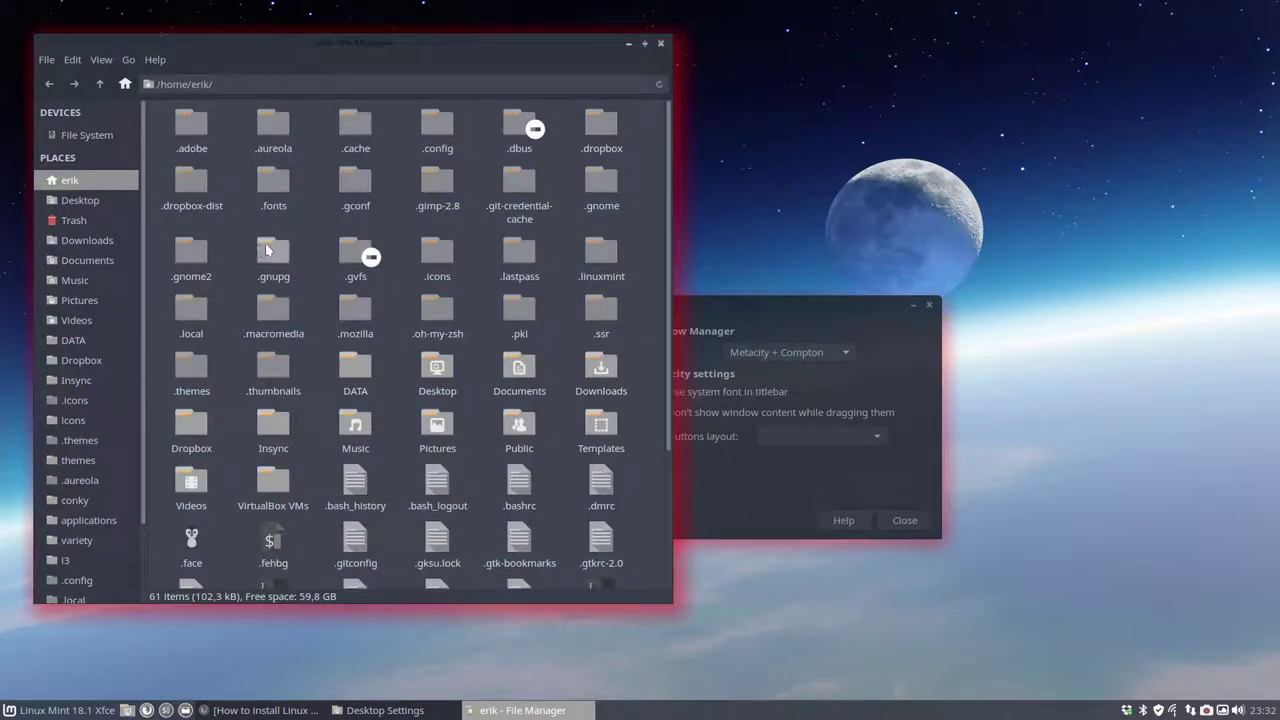
double_click(440, 128)
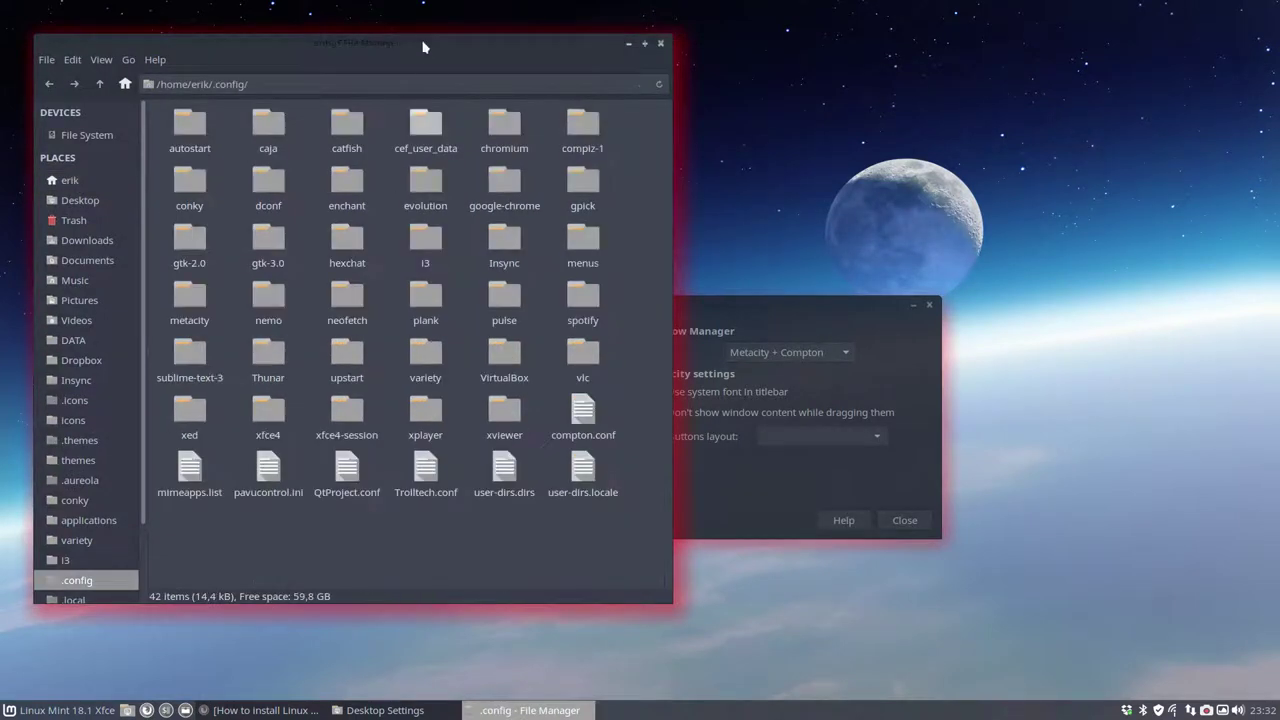
drag(423, 47, 684, 104)
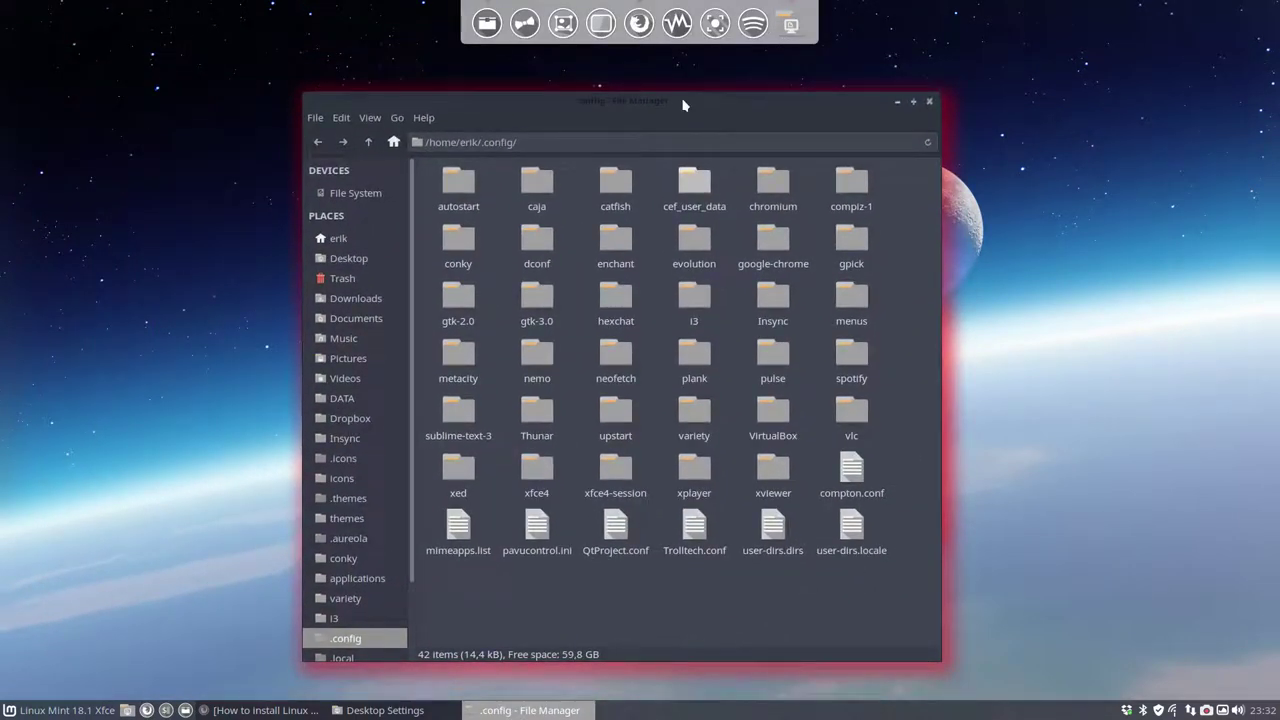
double_click(500, 142)
click(549, 591)
click(852, 478)
double_click(852, 478)
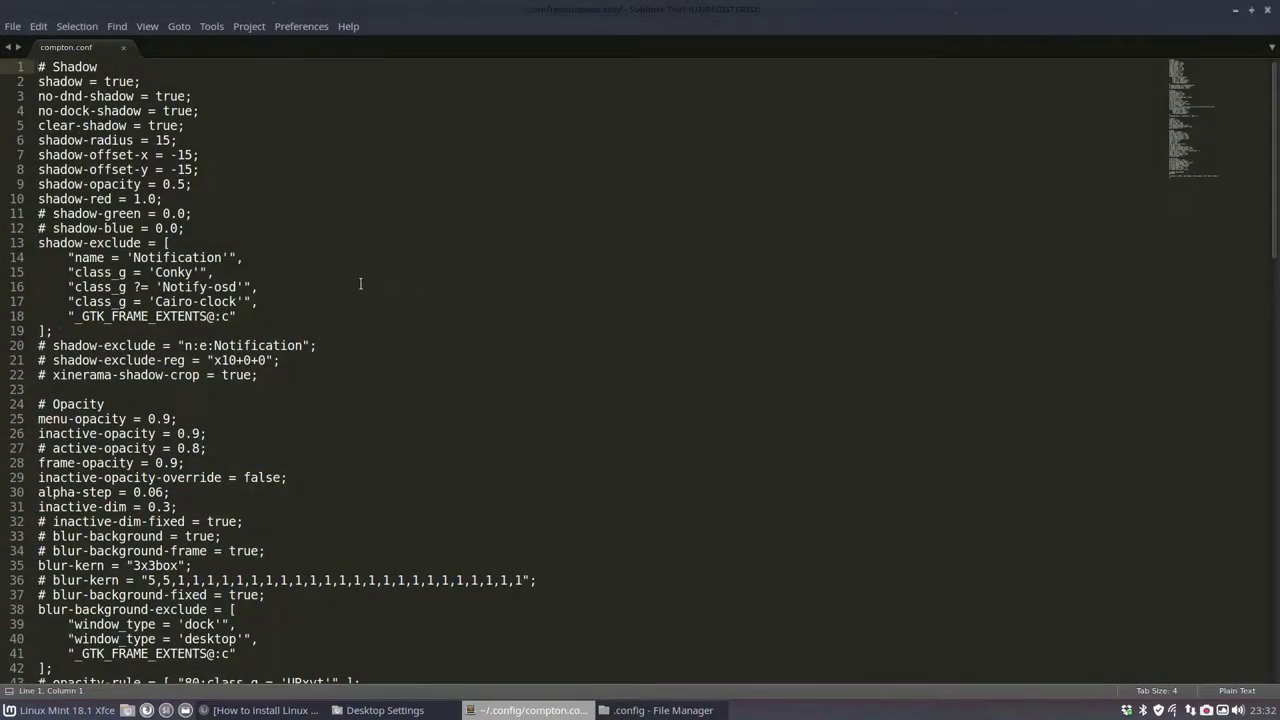
Step: Comment out the shadow-red line in compton.conf and save the file
key(ctrl+equal)
key(ctrl+equal)
key(ctrl+equal)
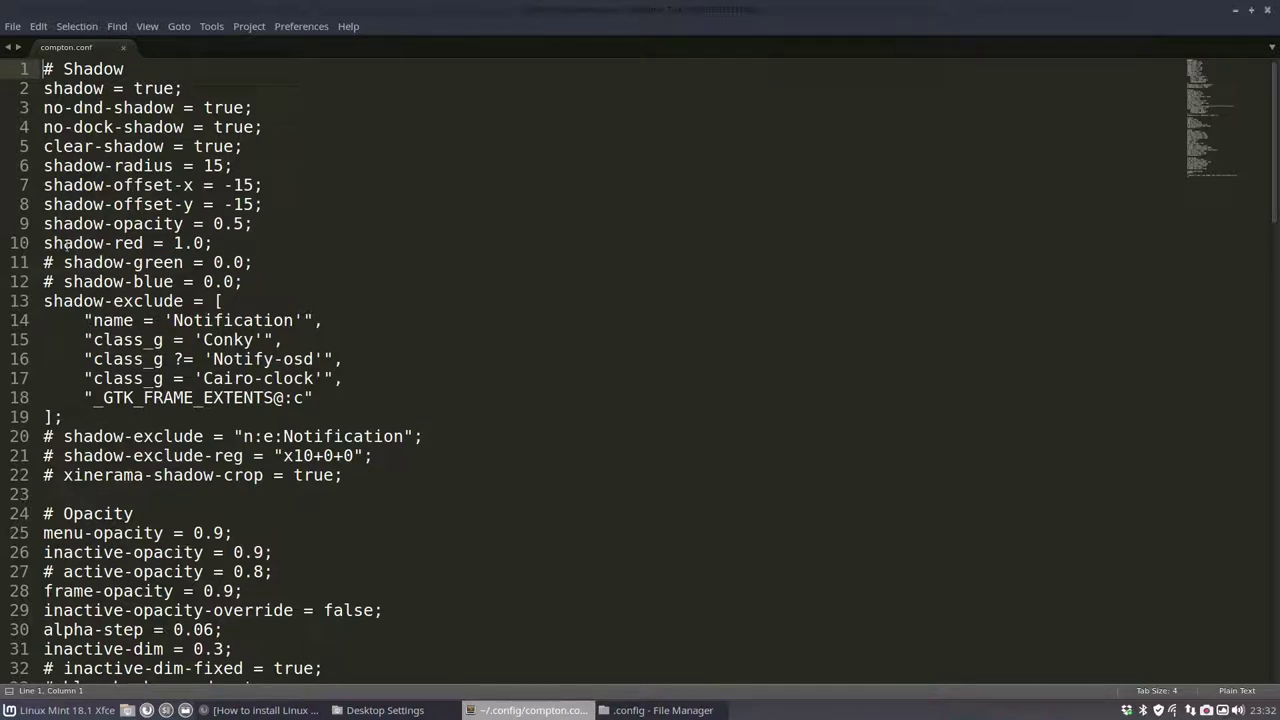
click(44, 243)
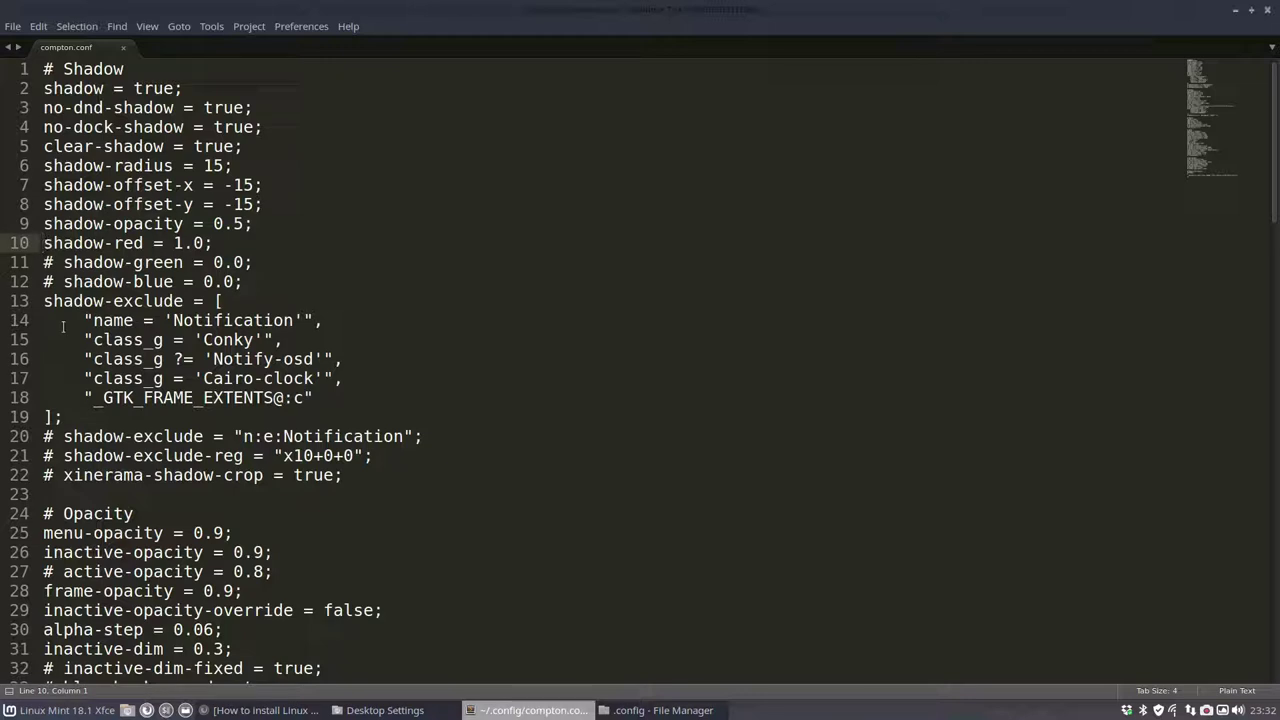
text(#)
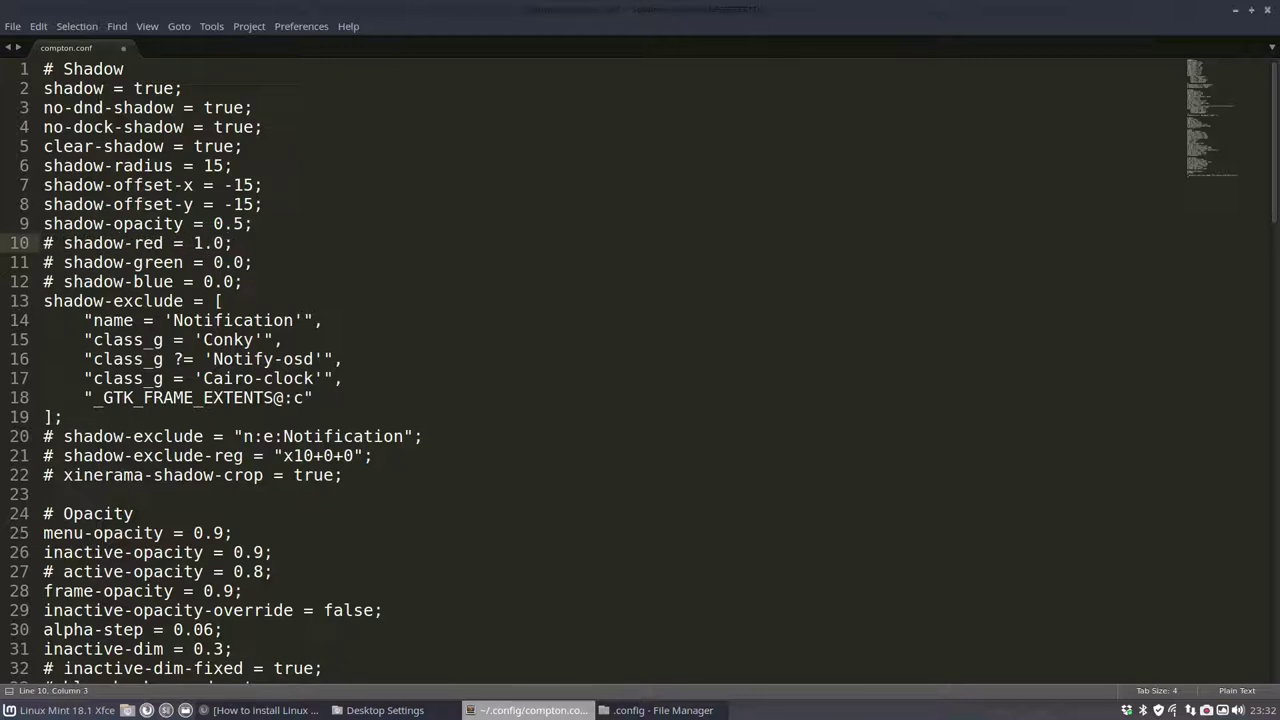
click(151, 281)
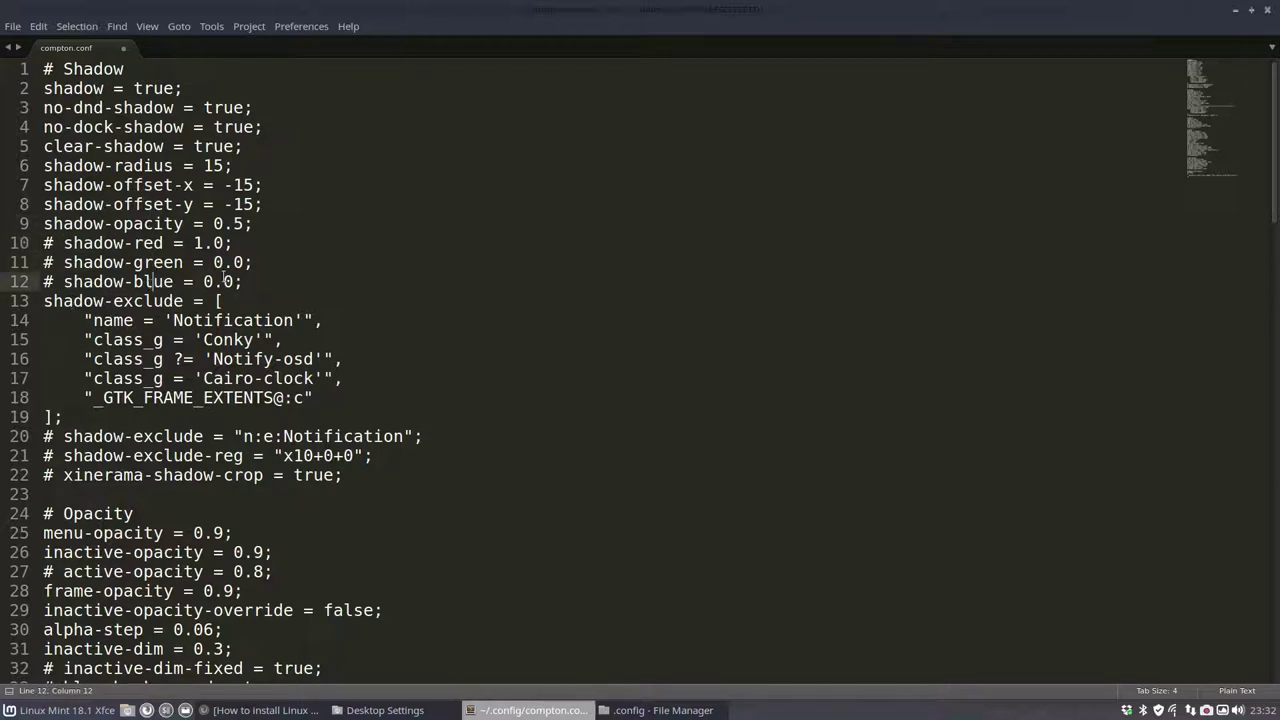
click(197, 243)
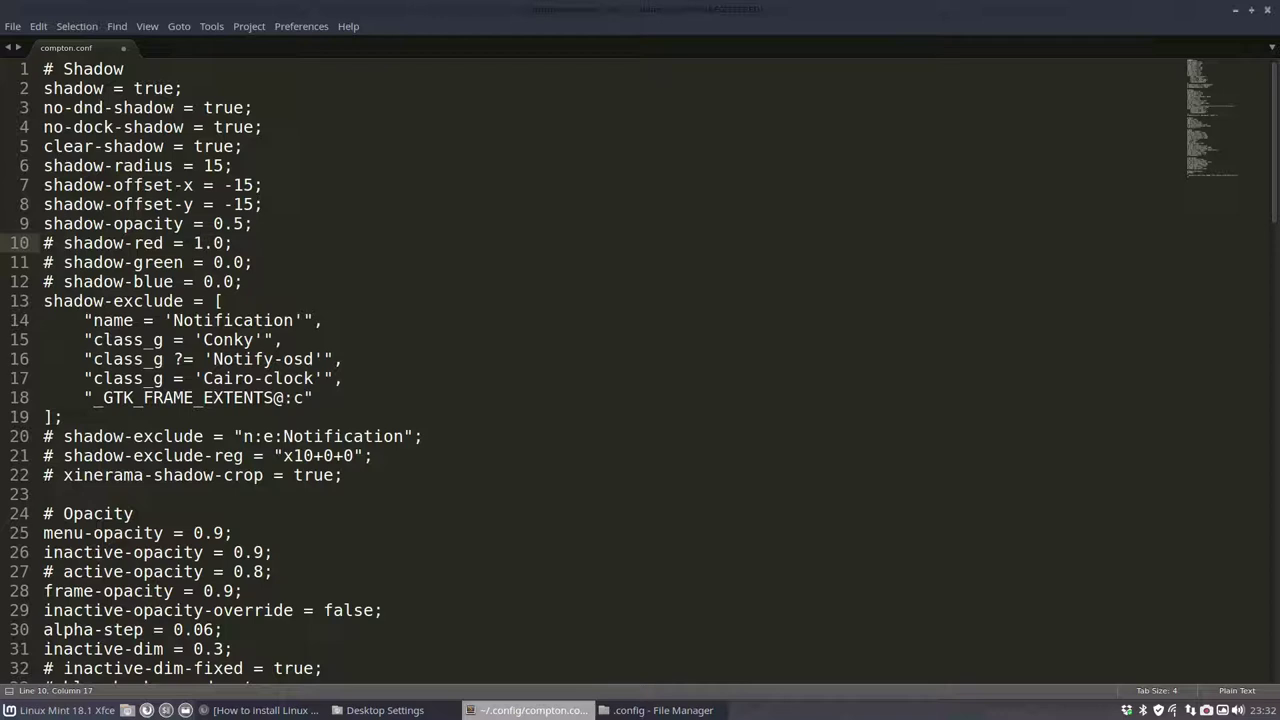
key(ctrl+s)
Step: Examine the shadow, shadow-radius, shadow-offset-x and shadow-offset-y settings in compton.conf
drag(43, 88, 261, 91)
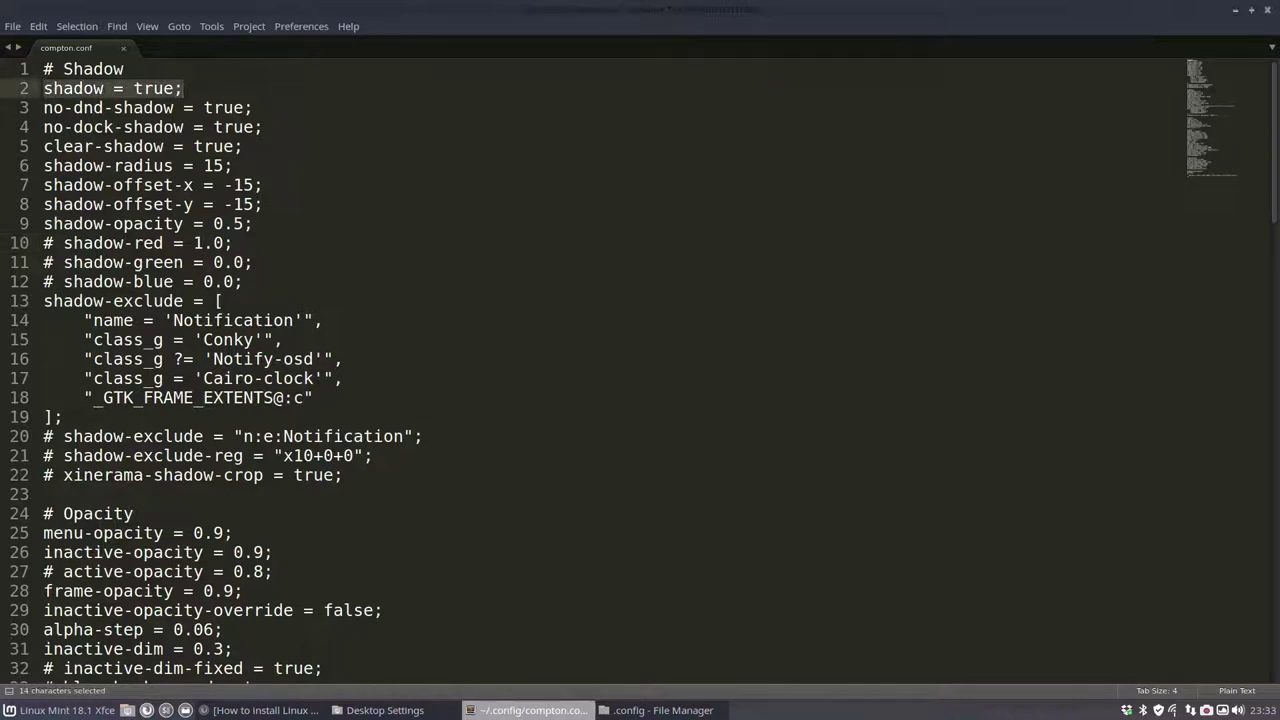
click(233, 188)
drag(233, 188, 263, 204)
click(238, 204)
double_click(213, 166)
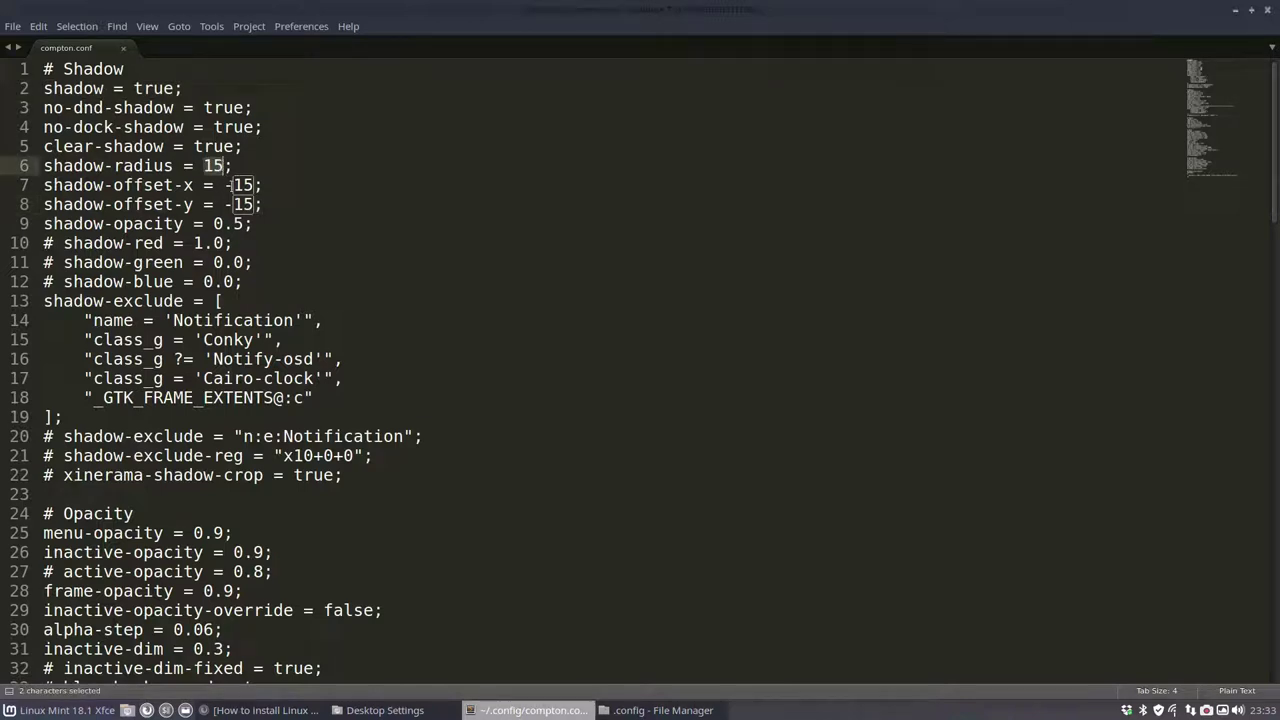
click(238, 185)
click(238, 204)
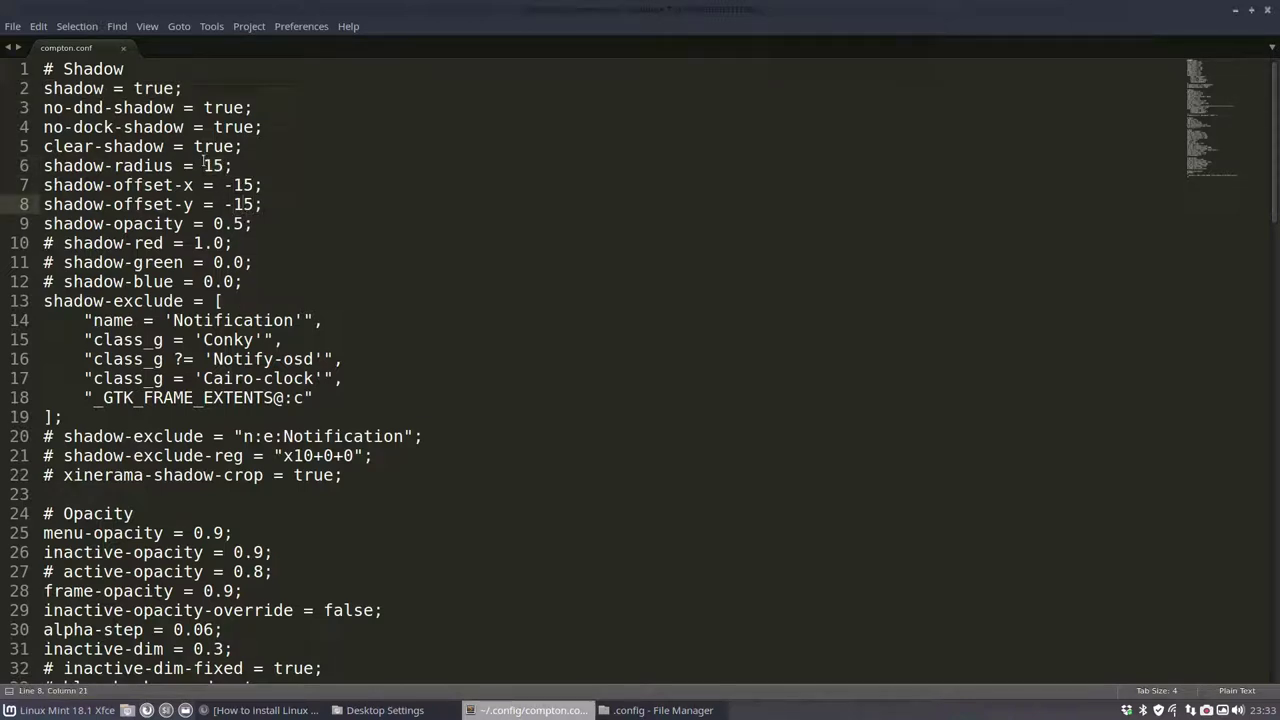
Step: Examine the shadow-radius, shadow offset and shadow-opacity settings in compton.conf
drag(204, 166, 266, 197)
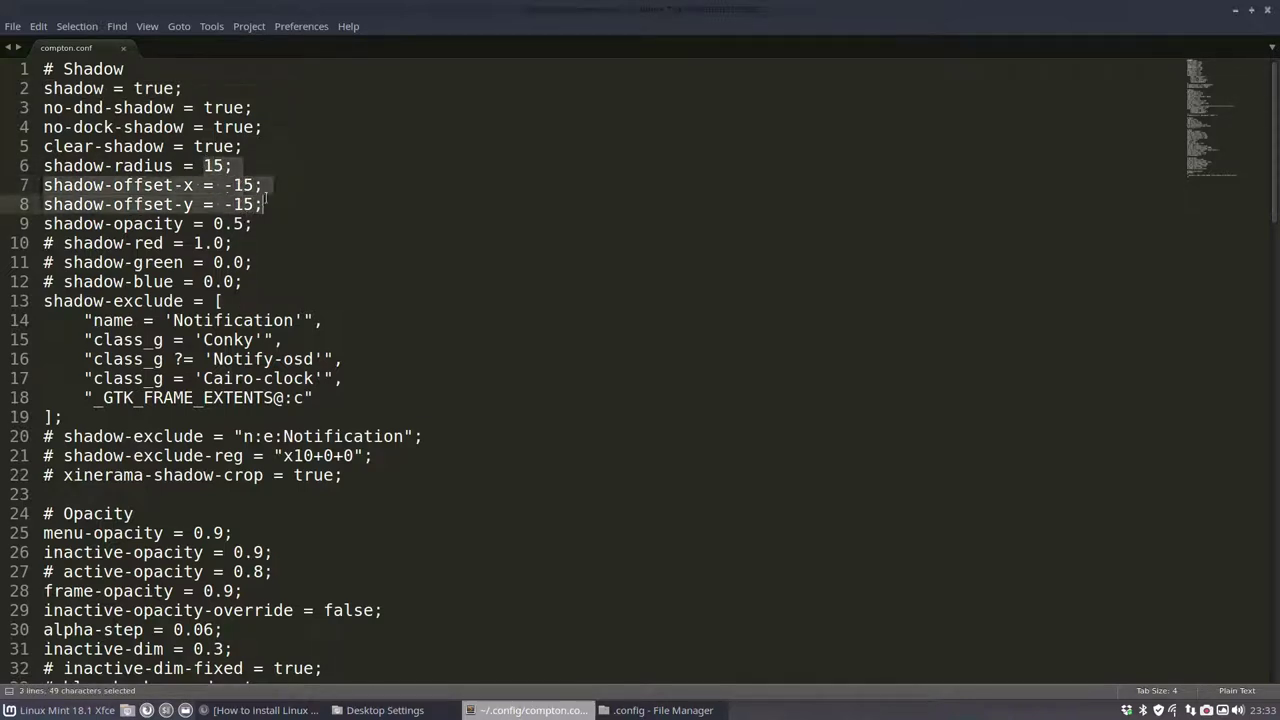
click(165, 224)
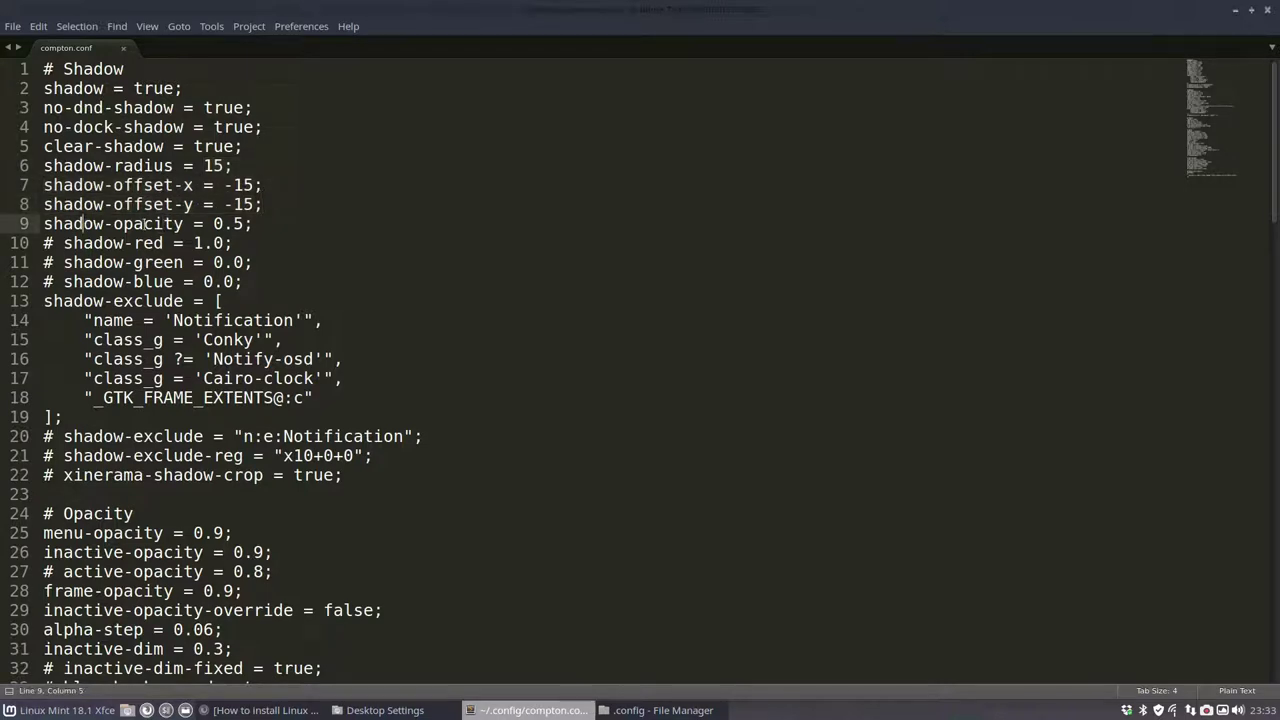
click(213, 224)
drag(213, 224, 243, 224)
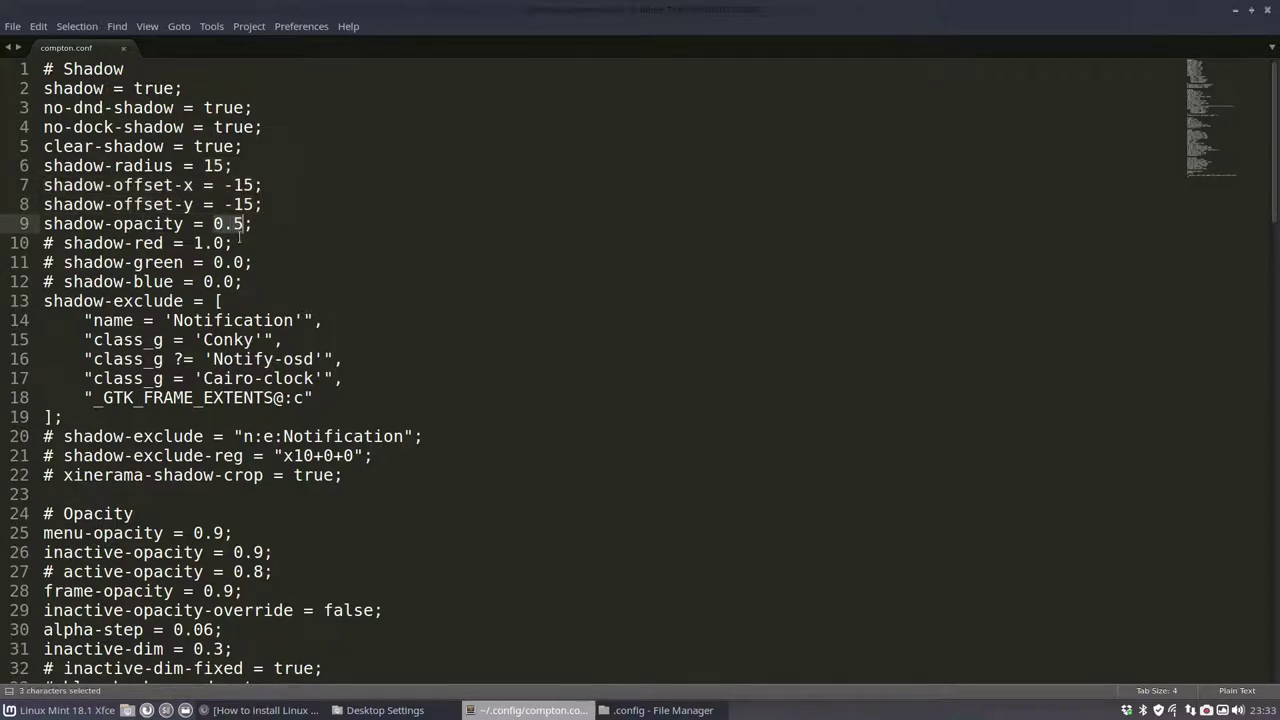
Step: Examine the shadow-exclude list in compton.conf, especially its Conky and Notify-osd entries
scroll(157, 266, down, 3)
scroll(157, 266, down, 2)
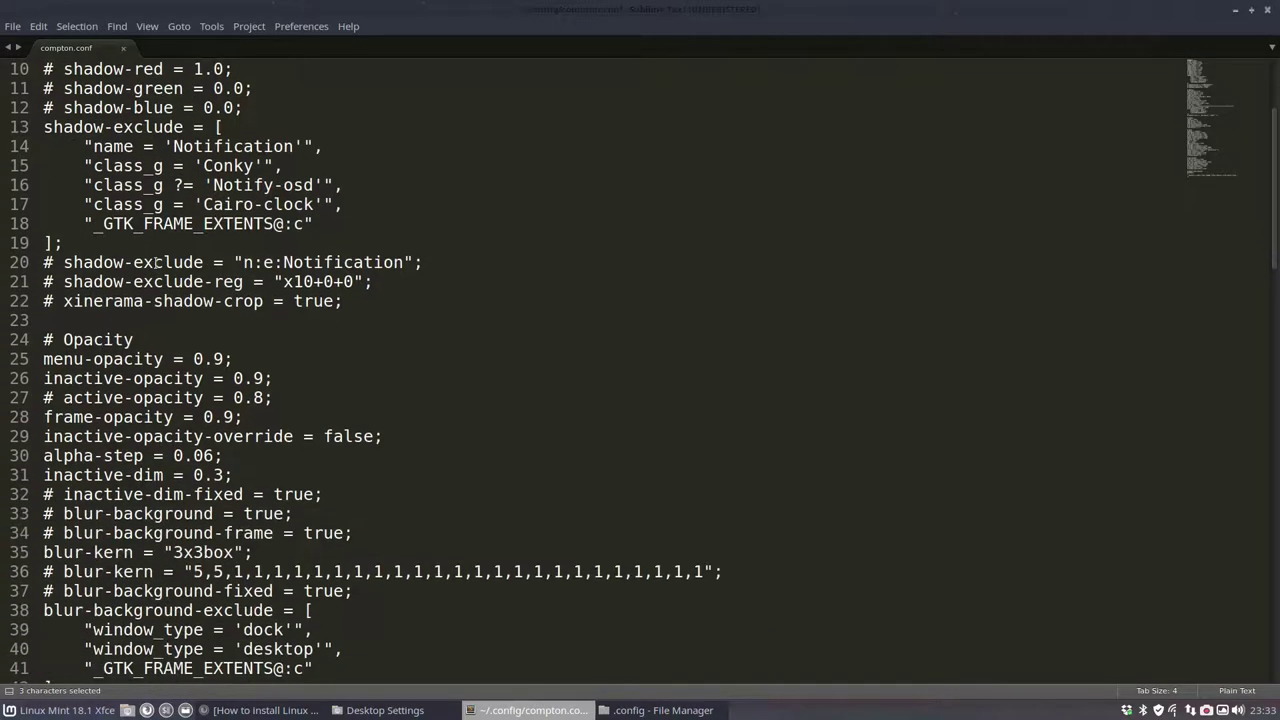
scroll(133, 188, up, 2)
drag(203, 224, 272, 224)
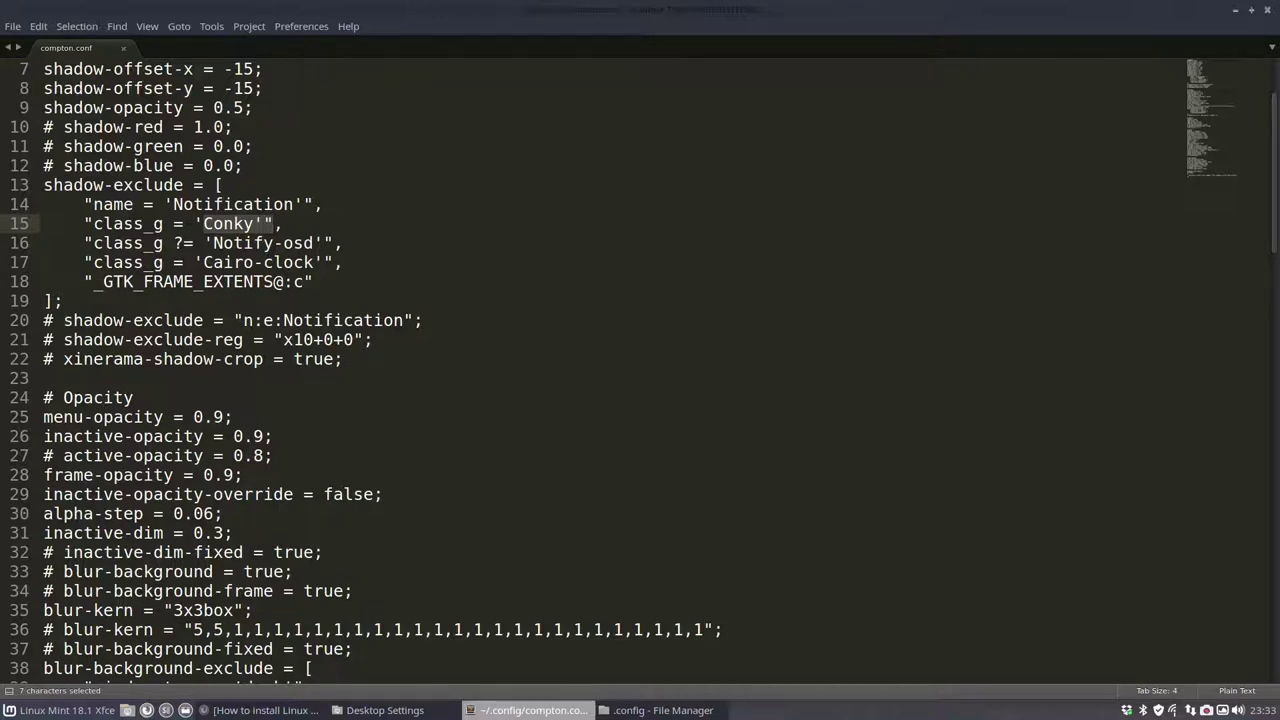
click(187, 224)
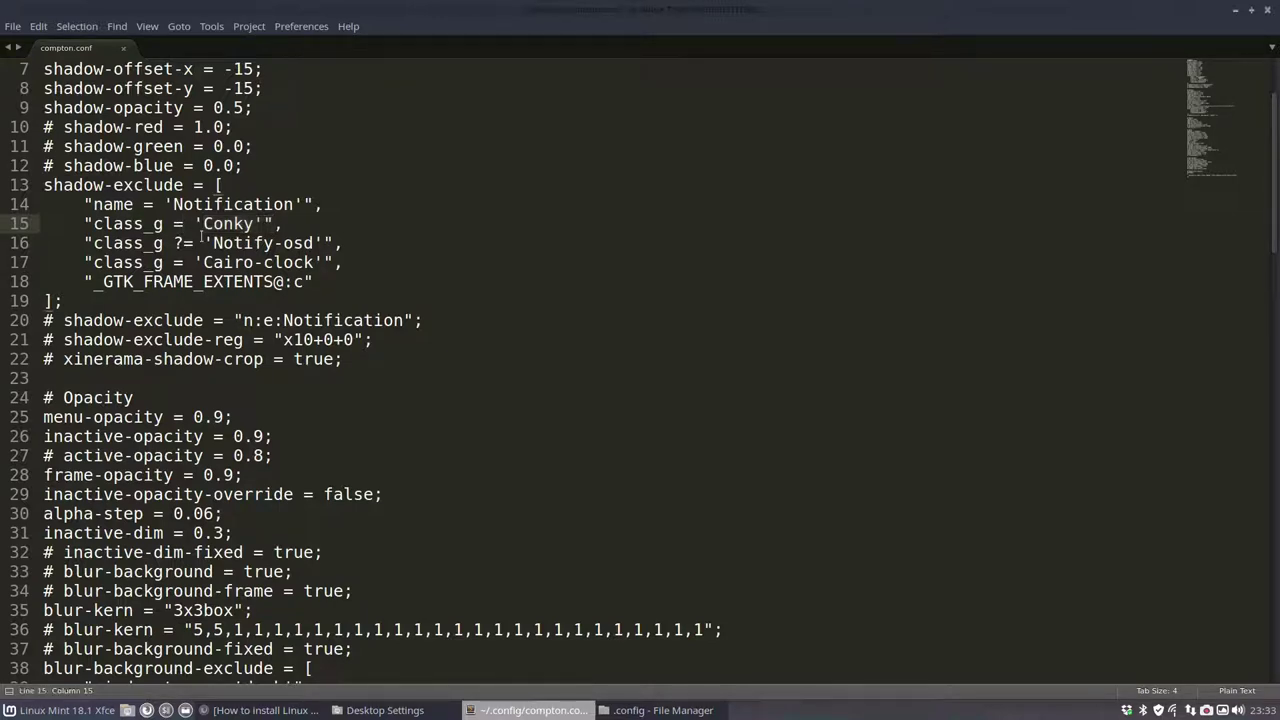
drag(203, 243, 324, 243)
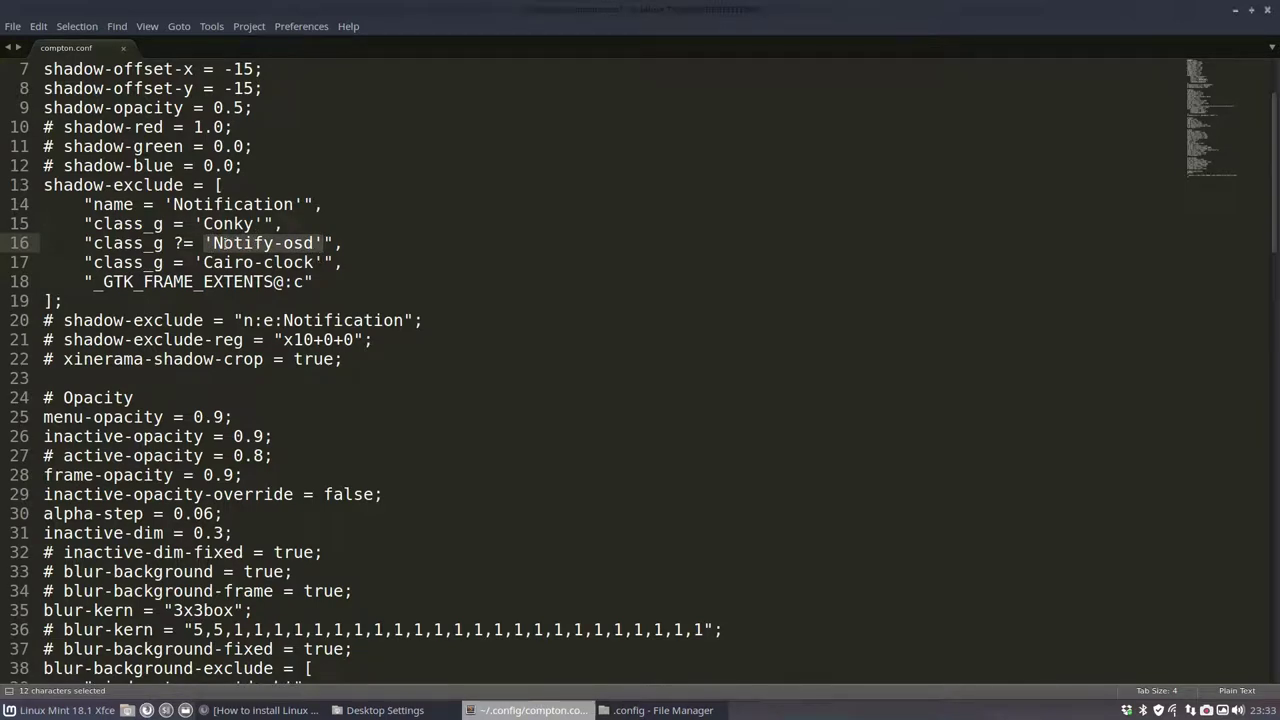
drag(224, 243, 277, 243)
click(286, 243)
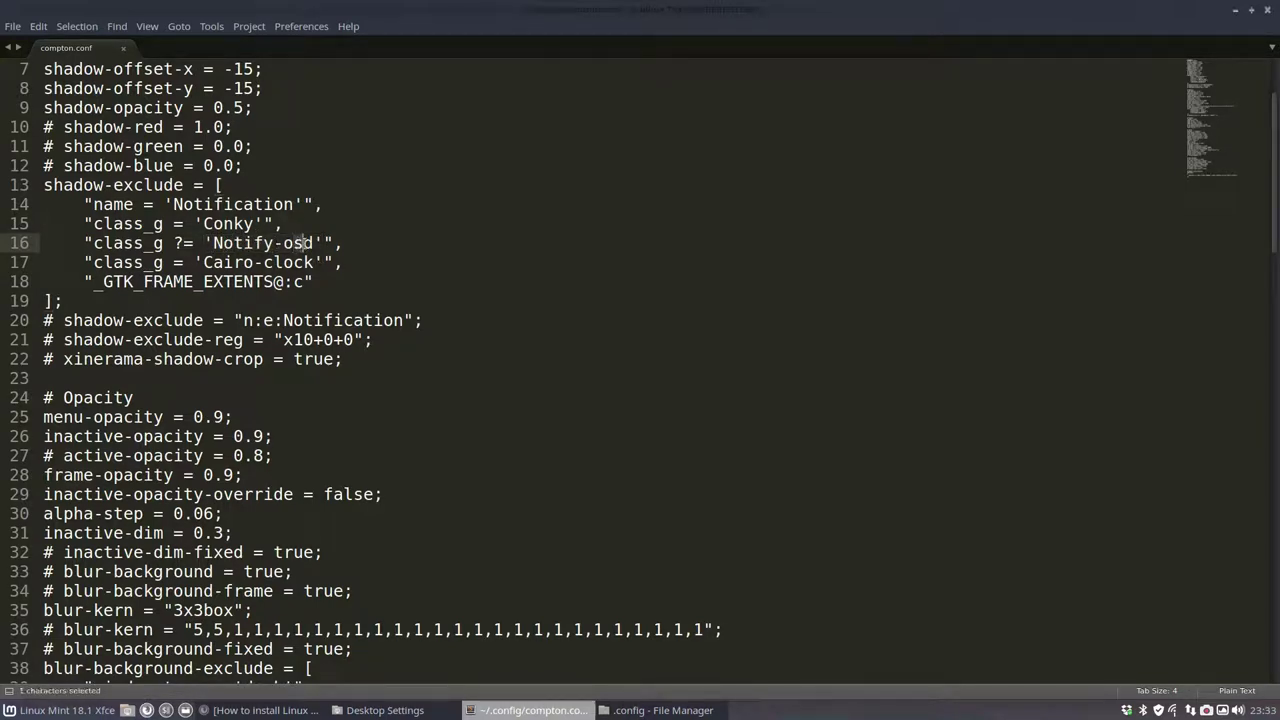
click(314, 243)
Step: Examine the commented-out shadow-exclude, shadow-exclude-reg and xinerama-shadow-crop lines above the Opacity section
scroll(151, 295, down, 3)
drag(44, 146, 82, 186)
click(67, 223)
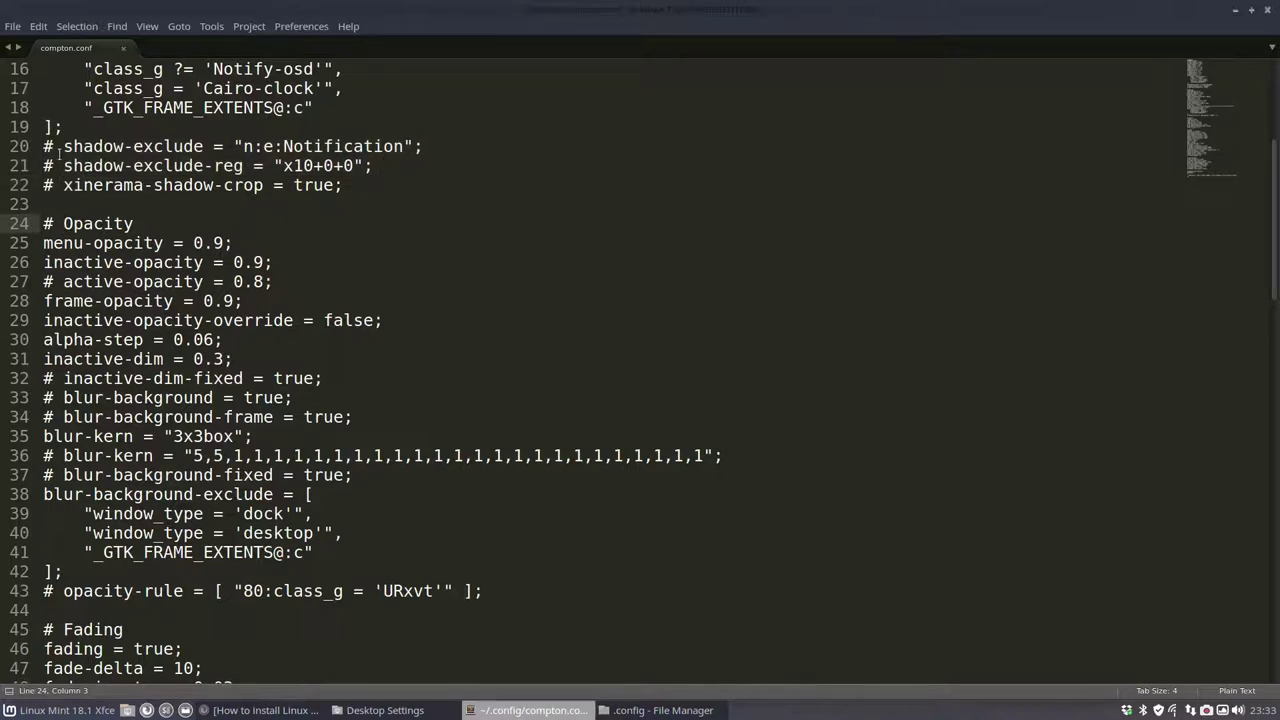
mouse_move(61, 147)
mouse_down()
mouse_move(32, 162)
mouse_move(45, 148)
mouse_up()
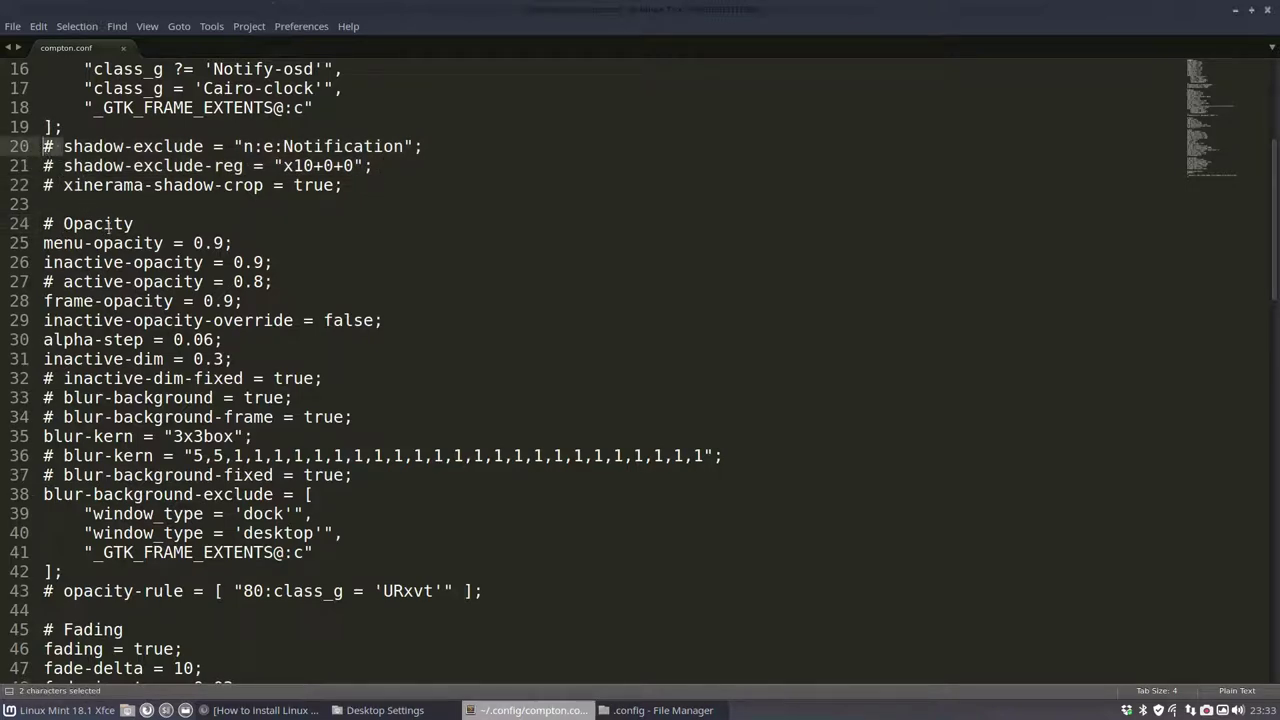
Step: Examine the menu-opacity setting in the Opacity section and check the transparency of the editor's open menus
drag(146, 227, 40, 226)
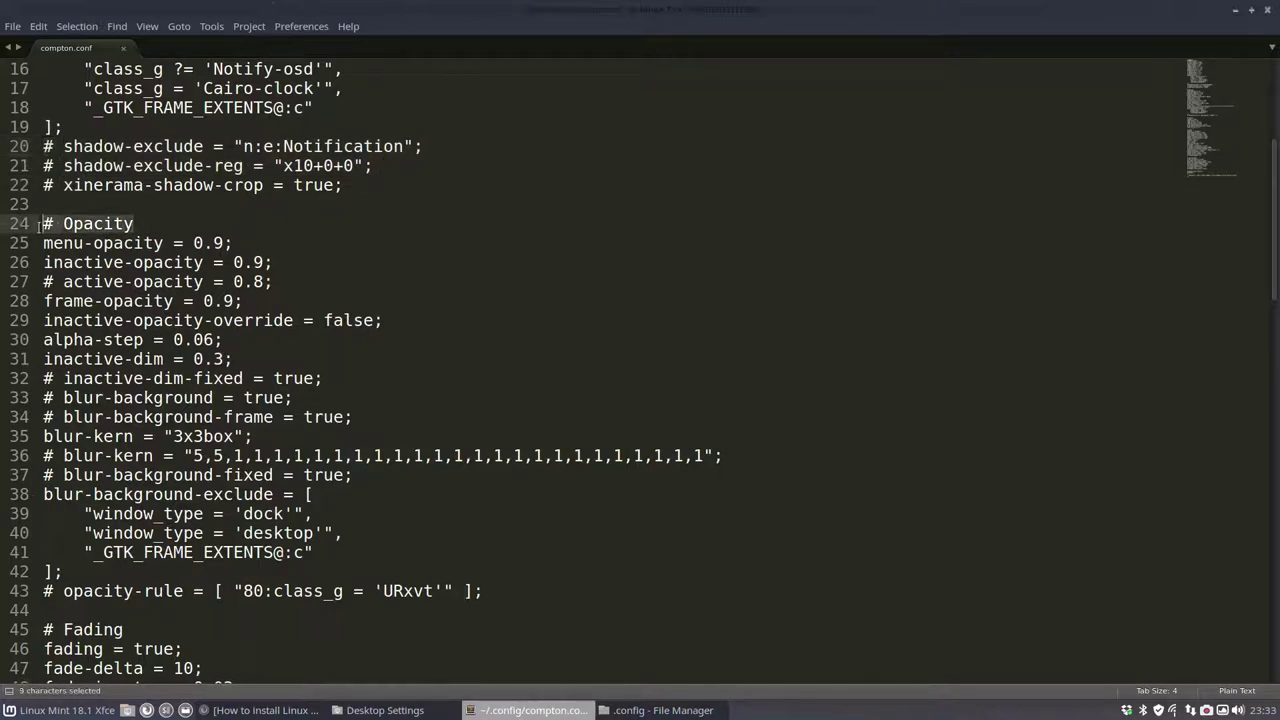
click(194, 243)
click(245, 243)
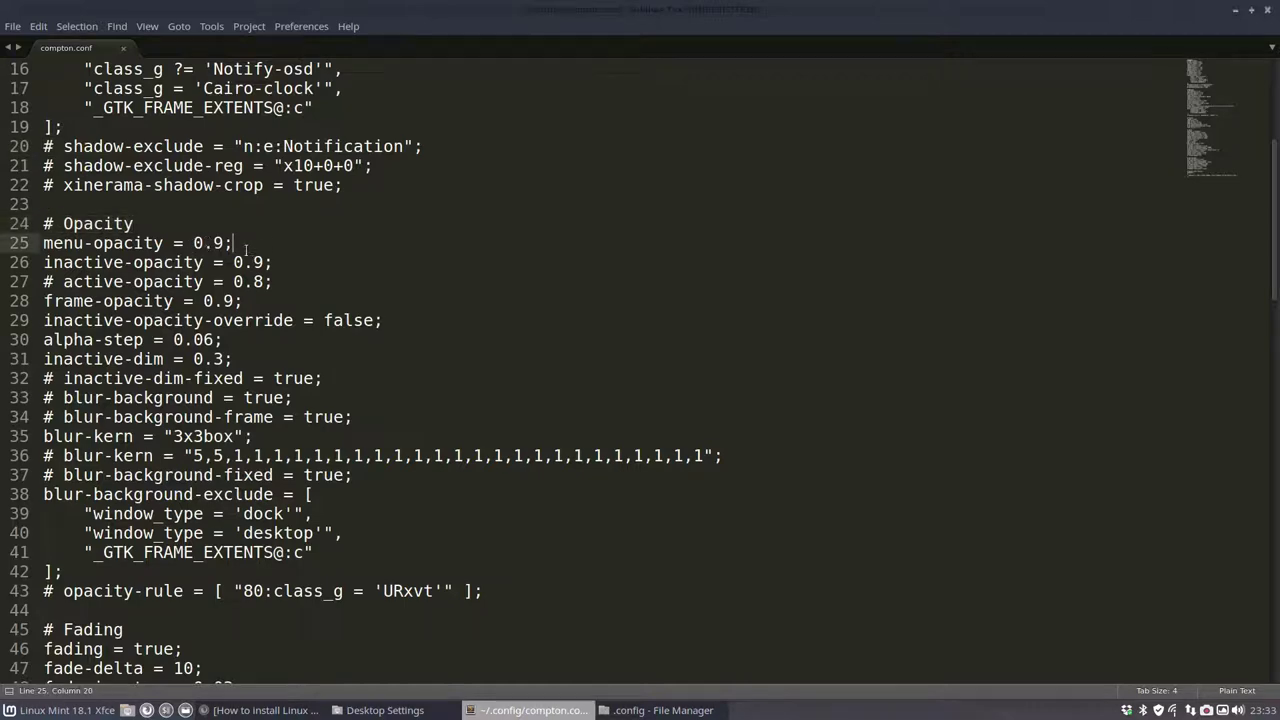
click(15, 27)
mouse_move(38, 27)
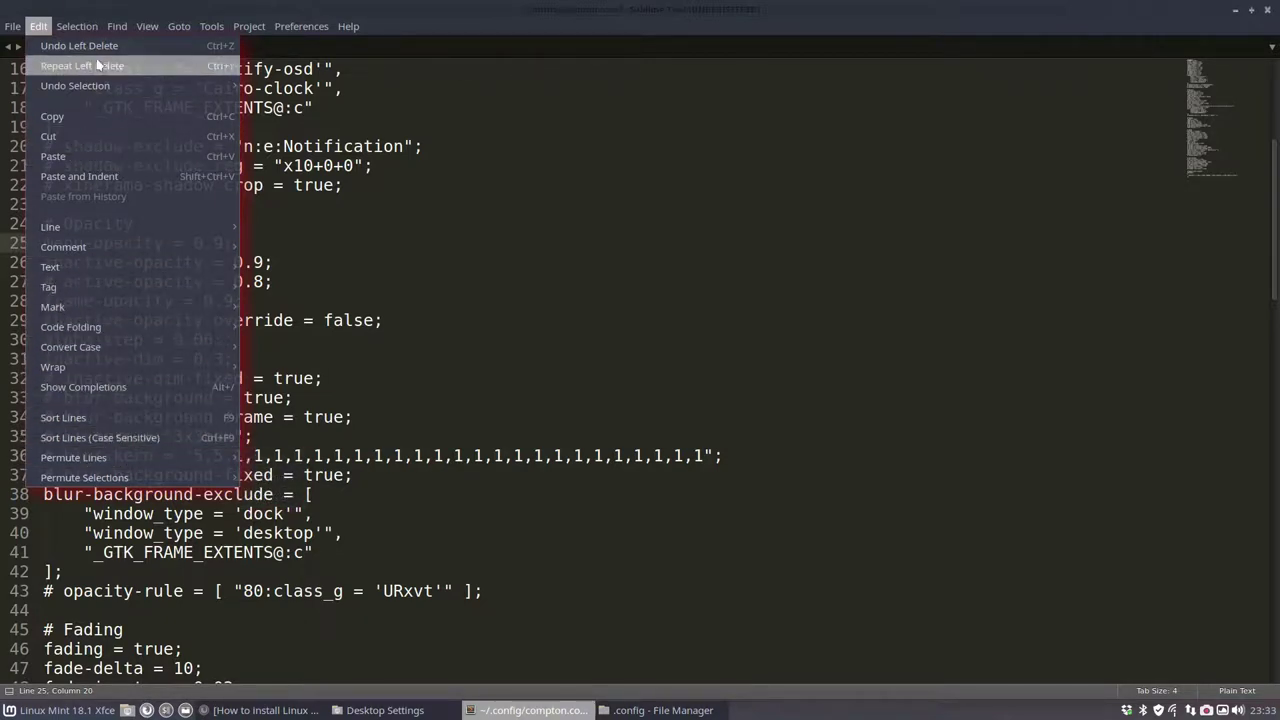
click(273, 163)
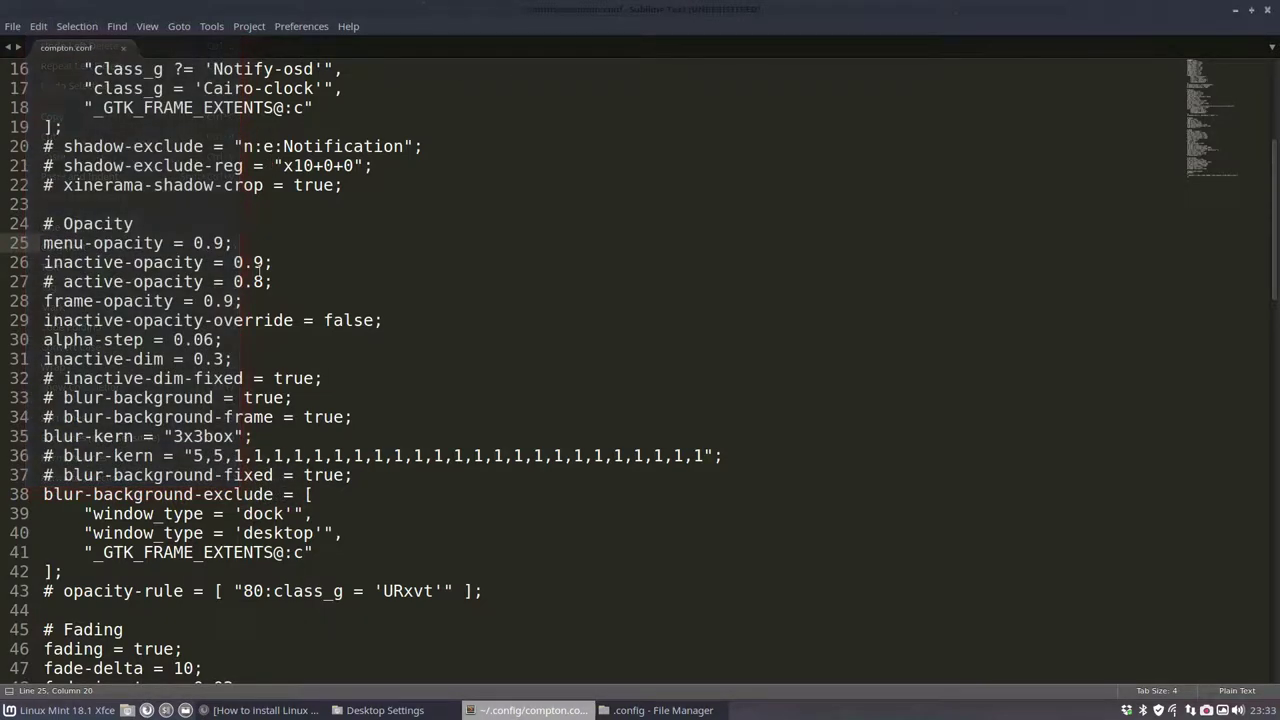
click(220, 250)
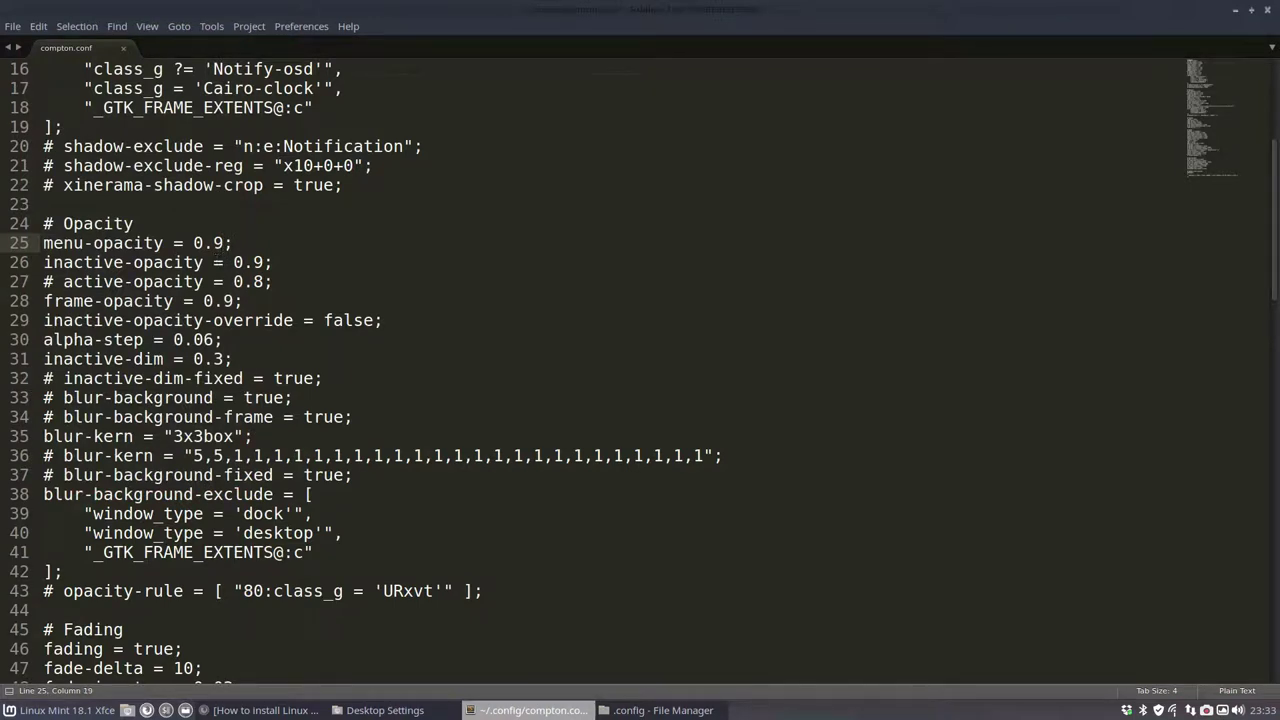
click(215, 243)
Step: Compare active and inactive window opacity by alternating focus between the unmaximised editor and the file manager, and maximise the editor again
drag(679, 22, 320, 154)
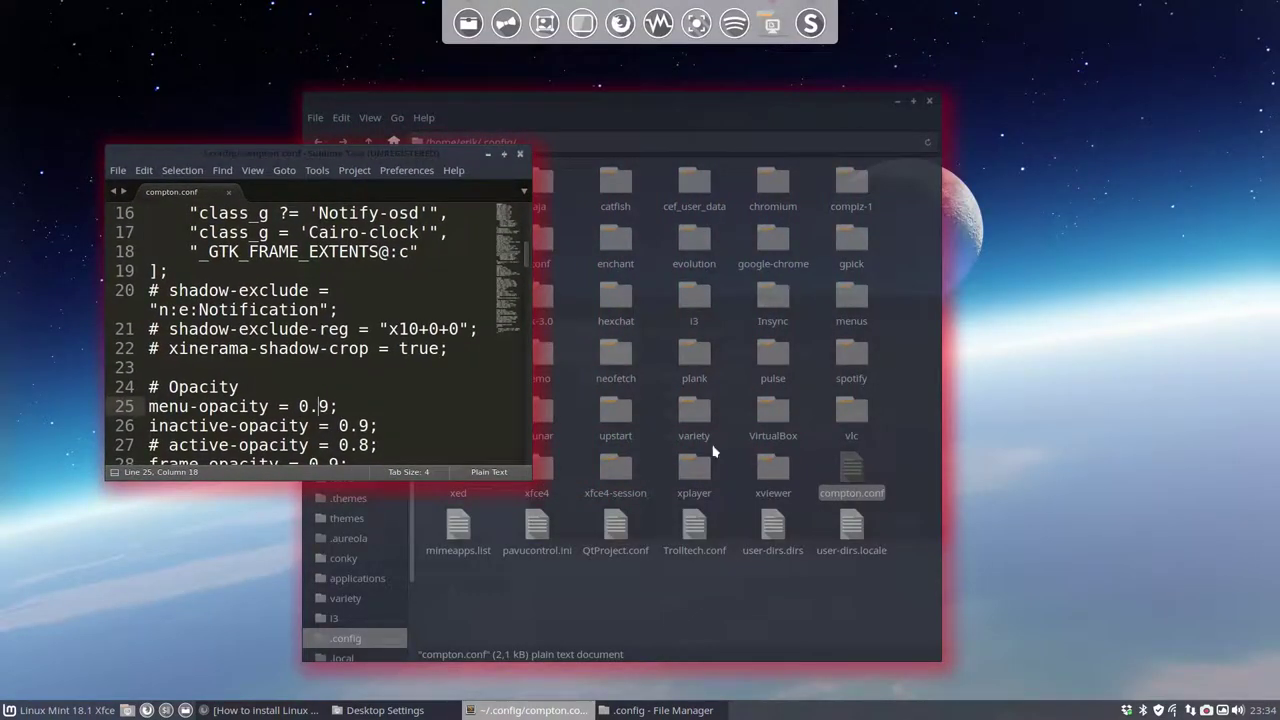
click(626, 110)
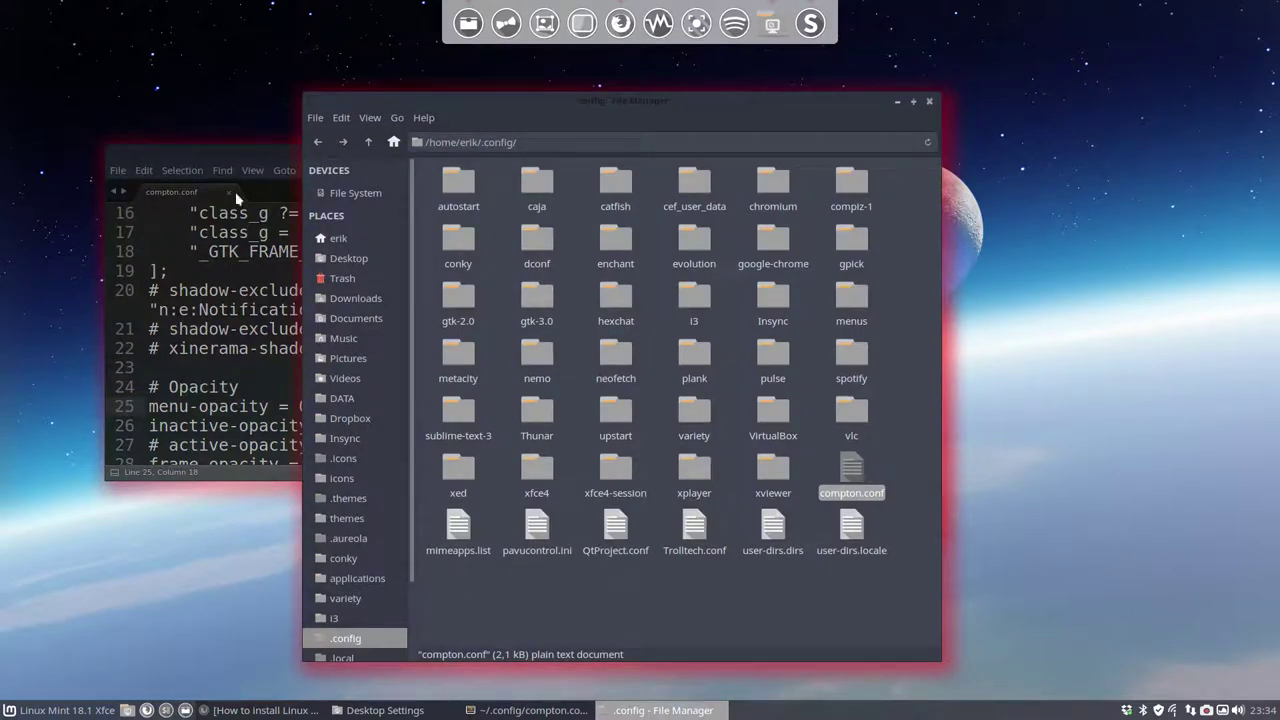
click(257, 162)
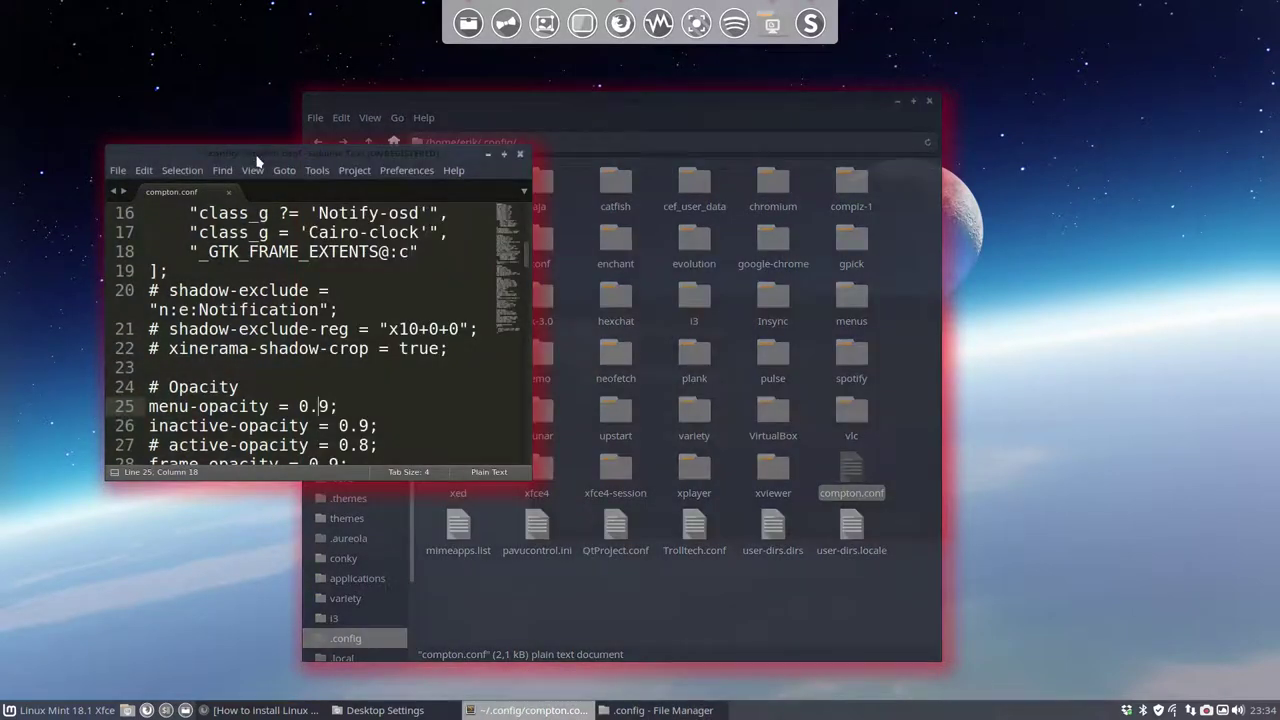
double_click(464, 158)
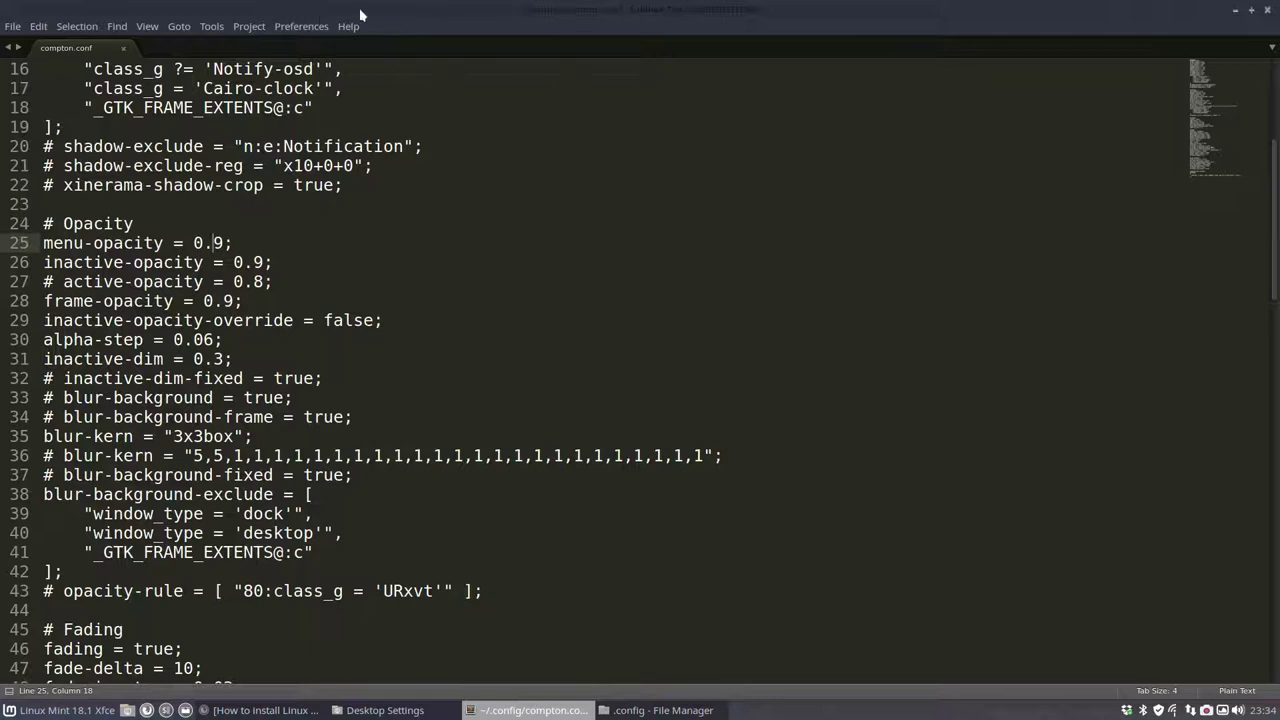
Step: Examine the frame-opacity and alpha-step settings and check the window frame by briefly unmaximising the editor over the file manager
drag(242, 300, 8, 308)
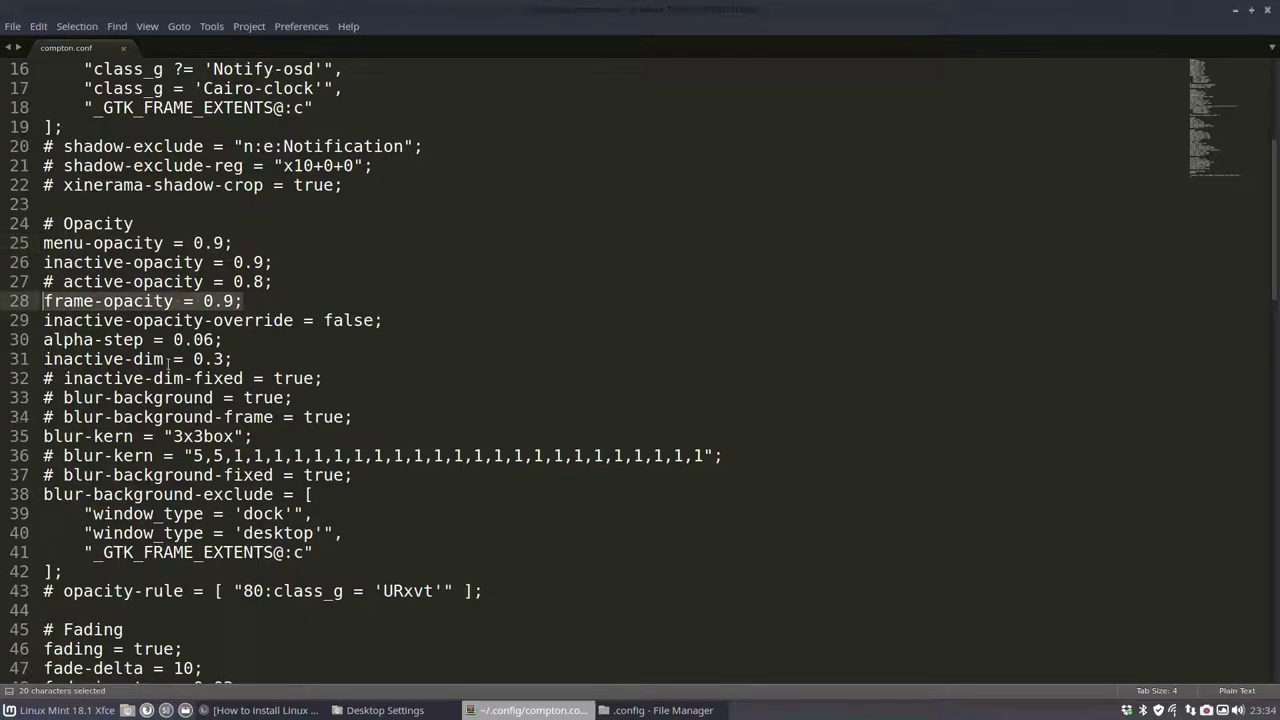
drag(223, 340, 8, 342)
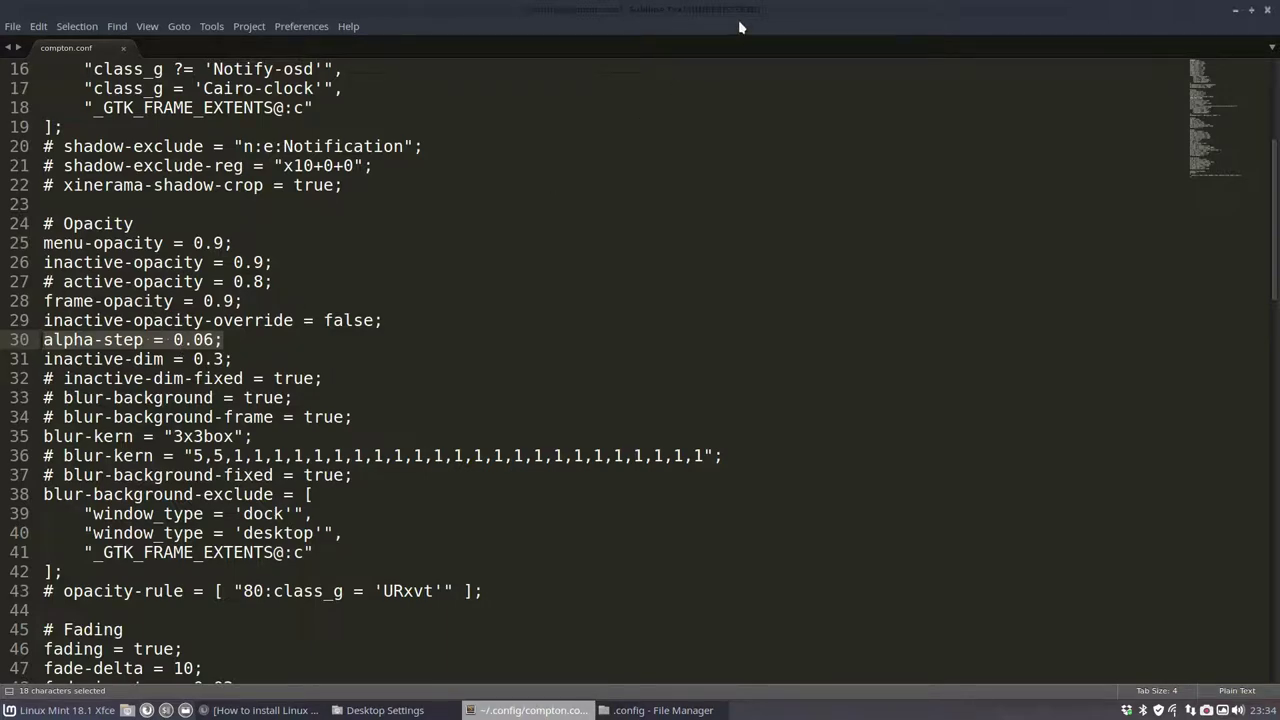
drag(740, 12, 722, 338)
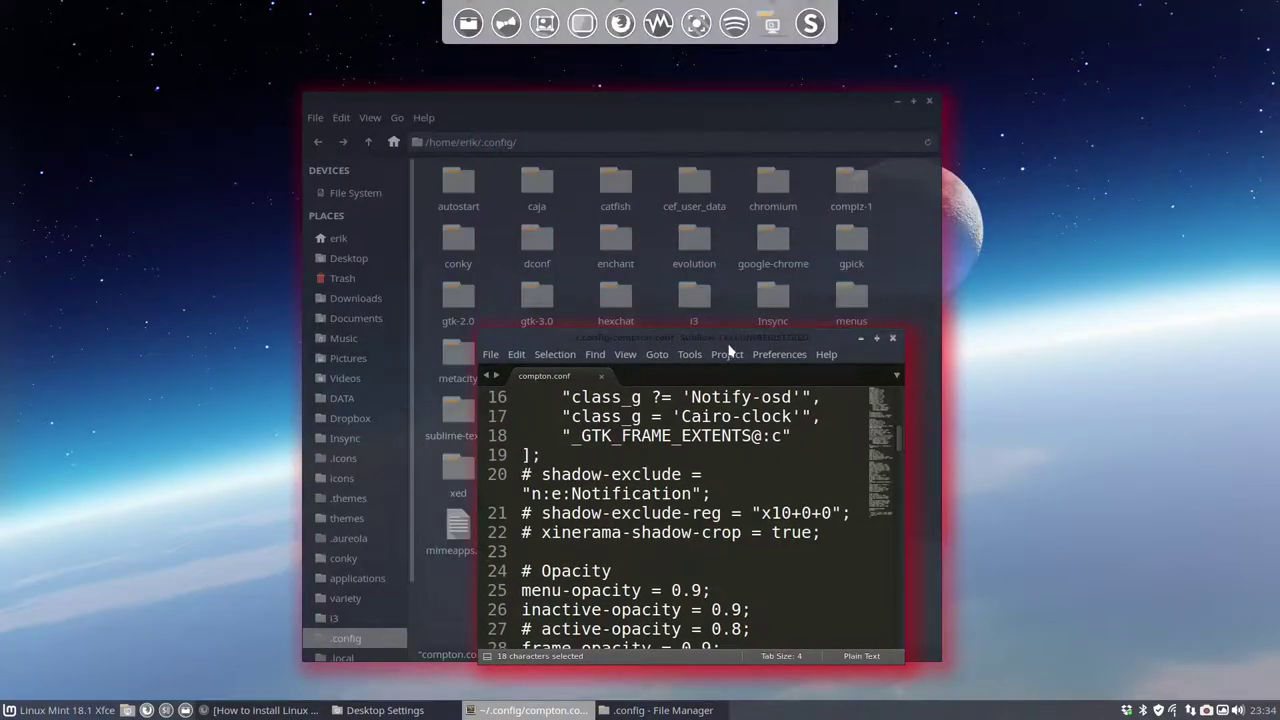
double_click(728, 336)
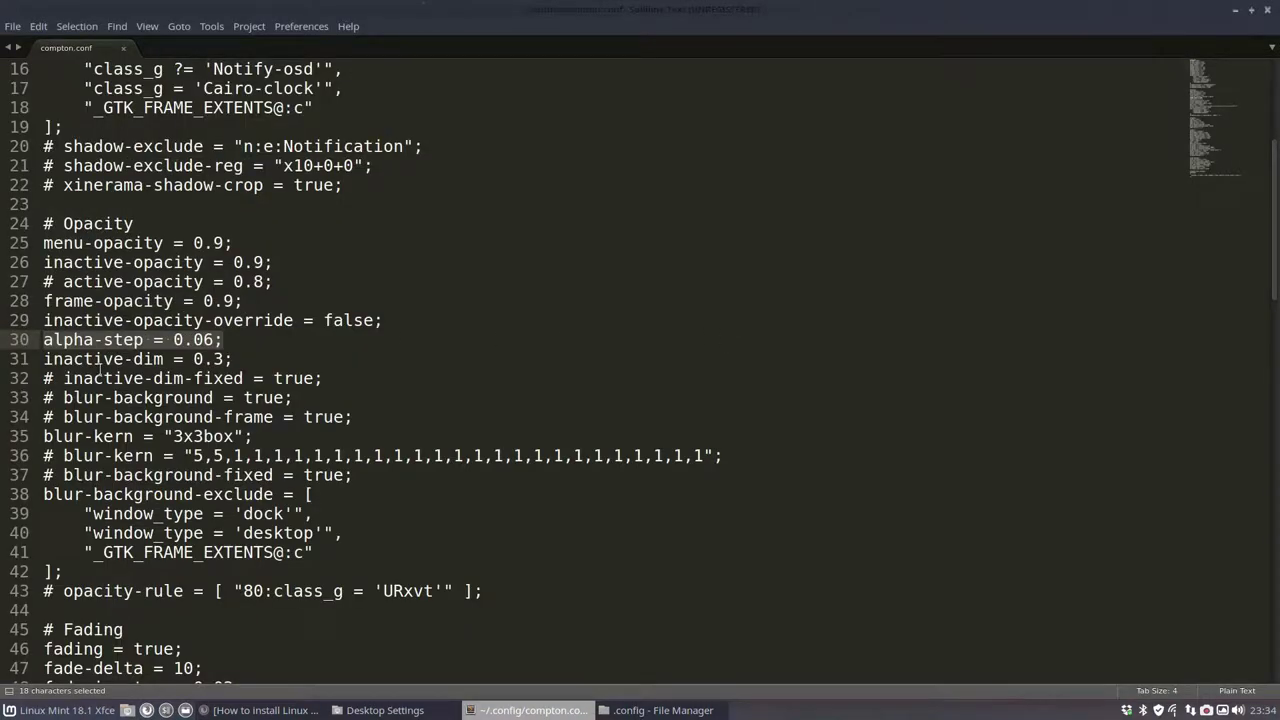
Step: Locate the Fading section in compton.conf, and minimise the editor and file manager windows to check the effect
scroll(99, 368, down, 5)
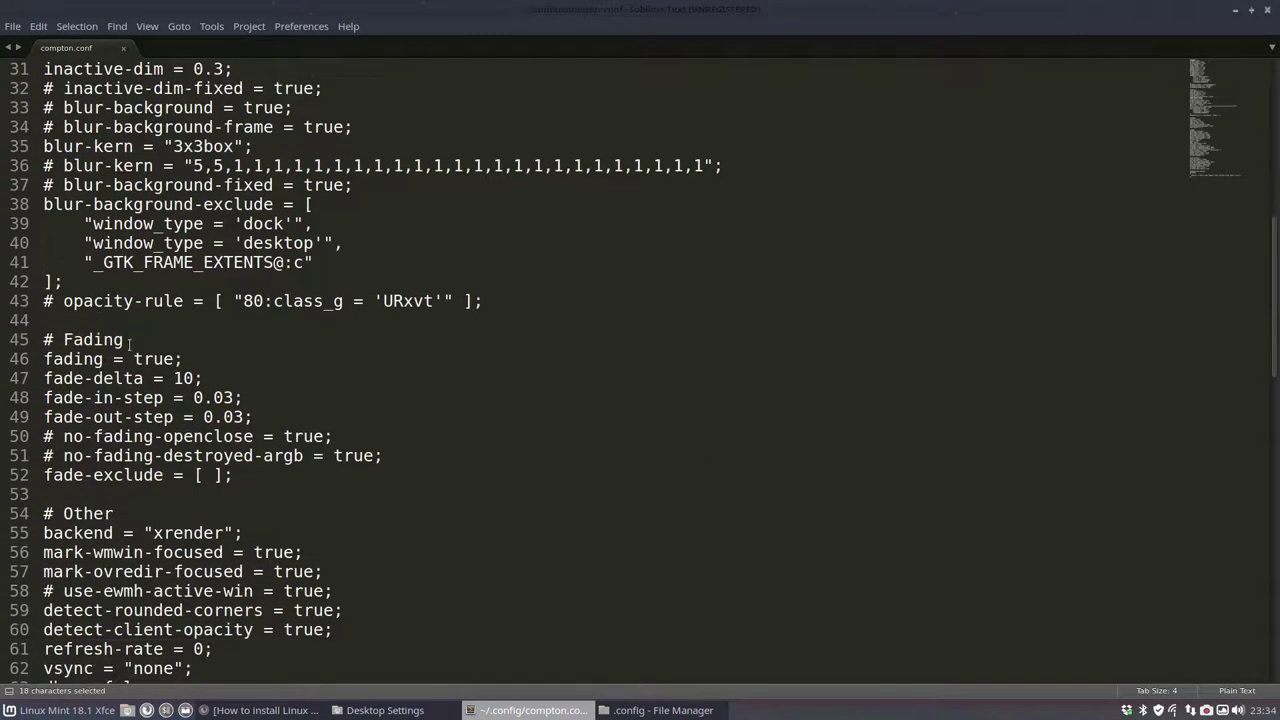
drag(129, 345, 32, 348)
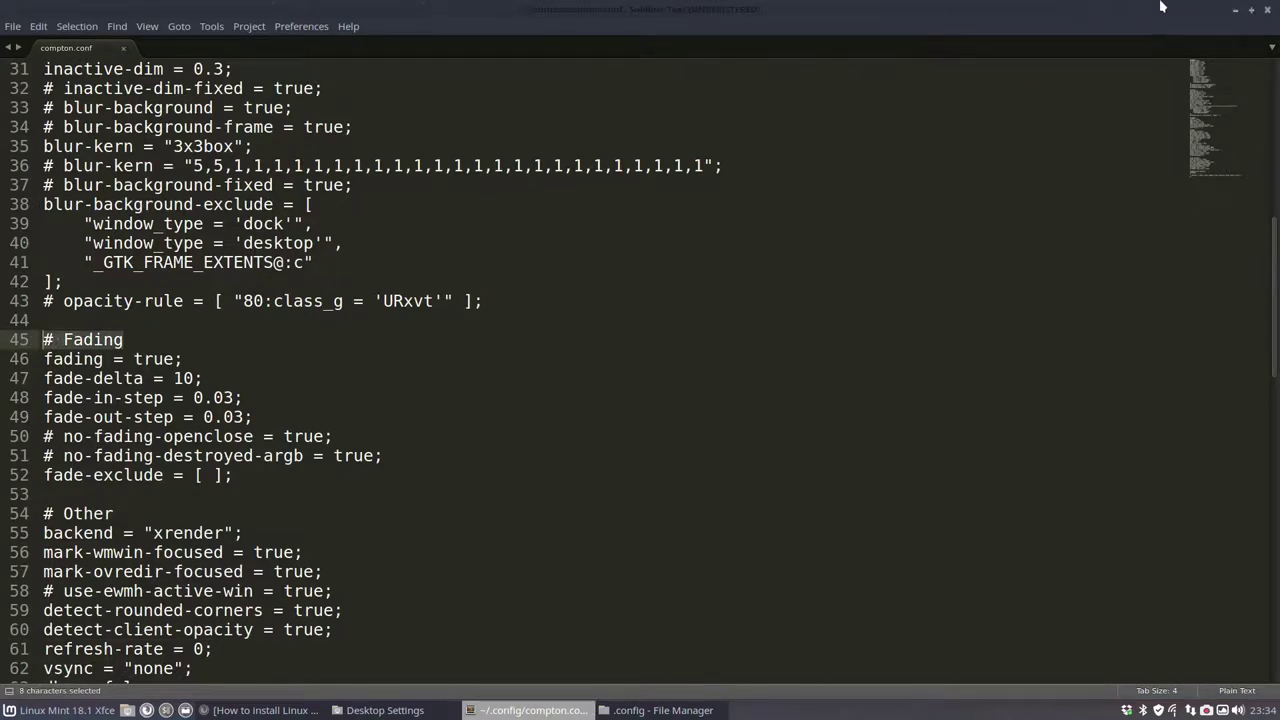
click(1236, 10)
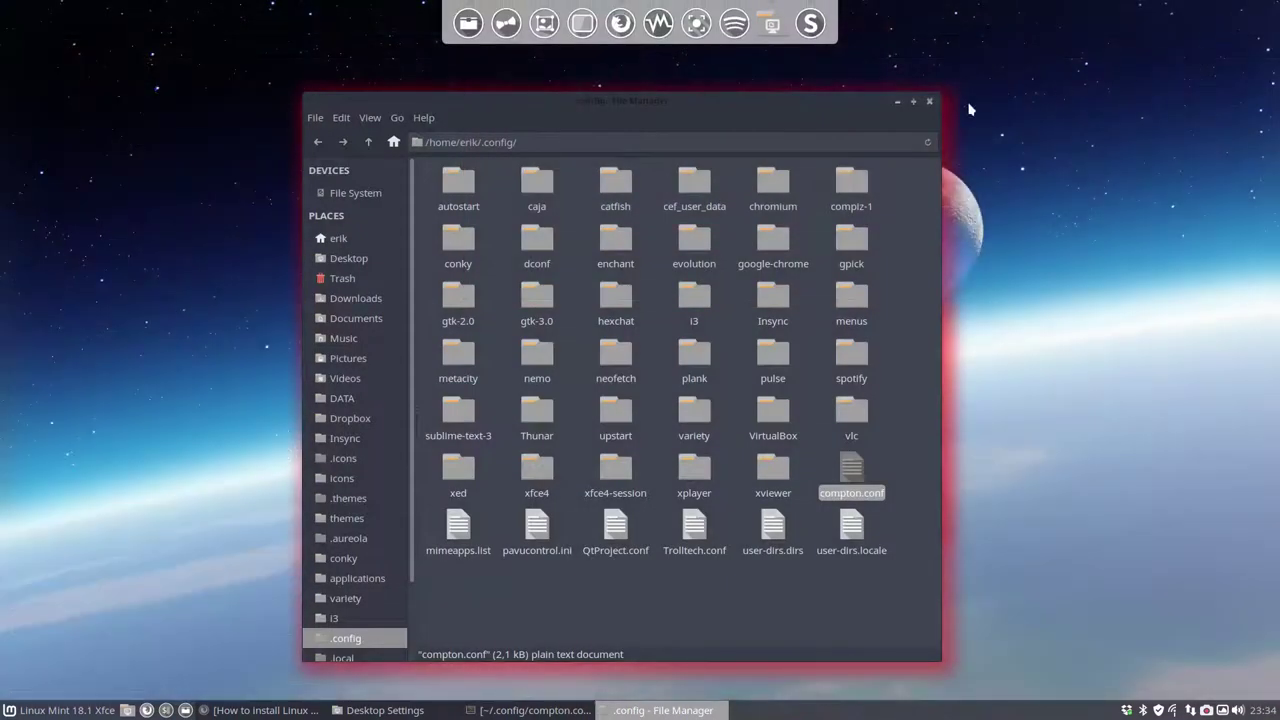
click(897, 101)
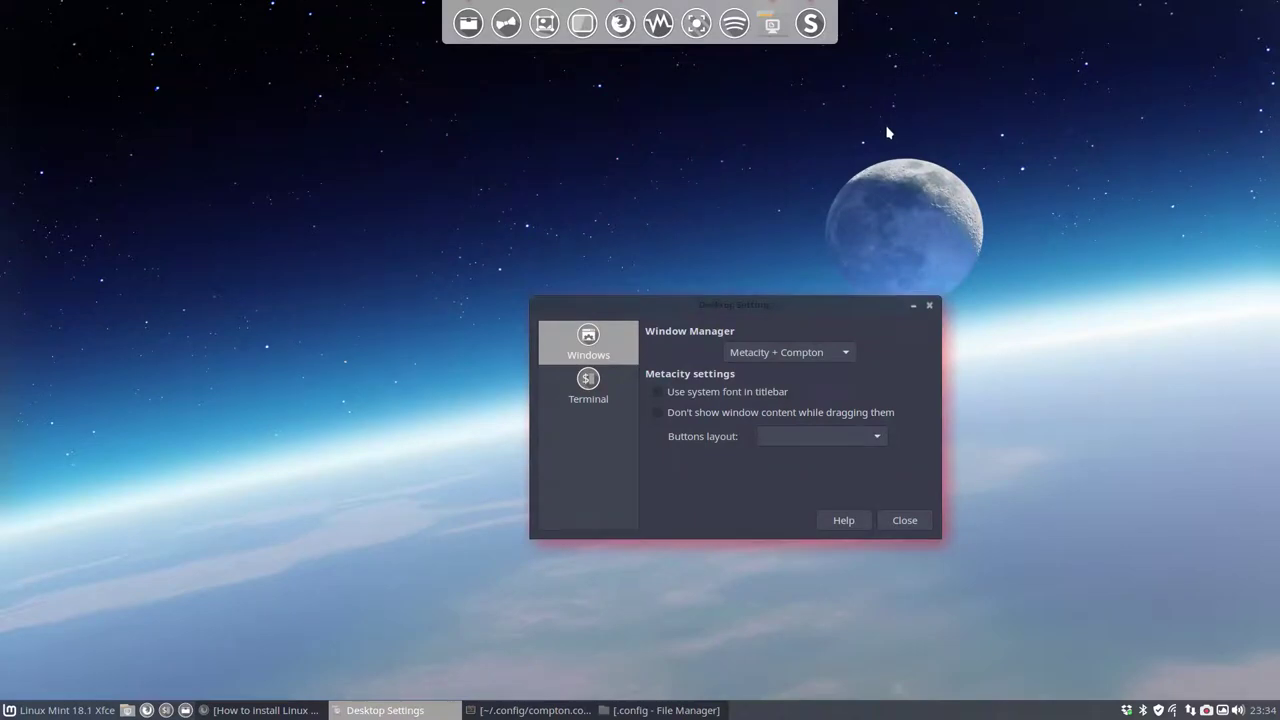
Step: Toggle the Desktop Settings and Firefox windows between minimised and restored to check the fading effect
click(360, 710)
click(362, 710)
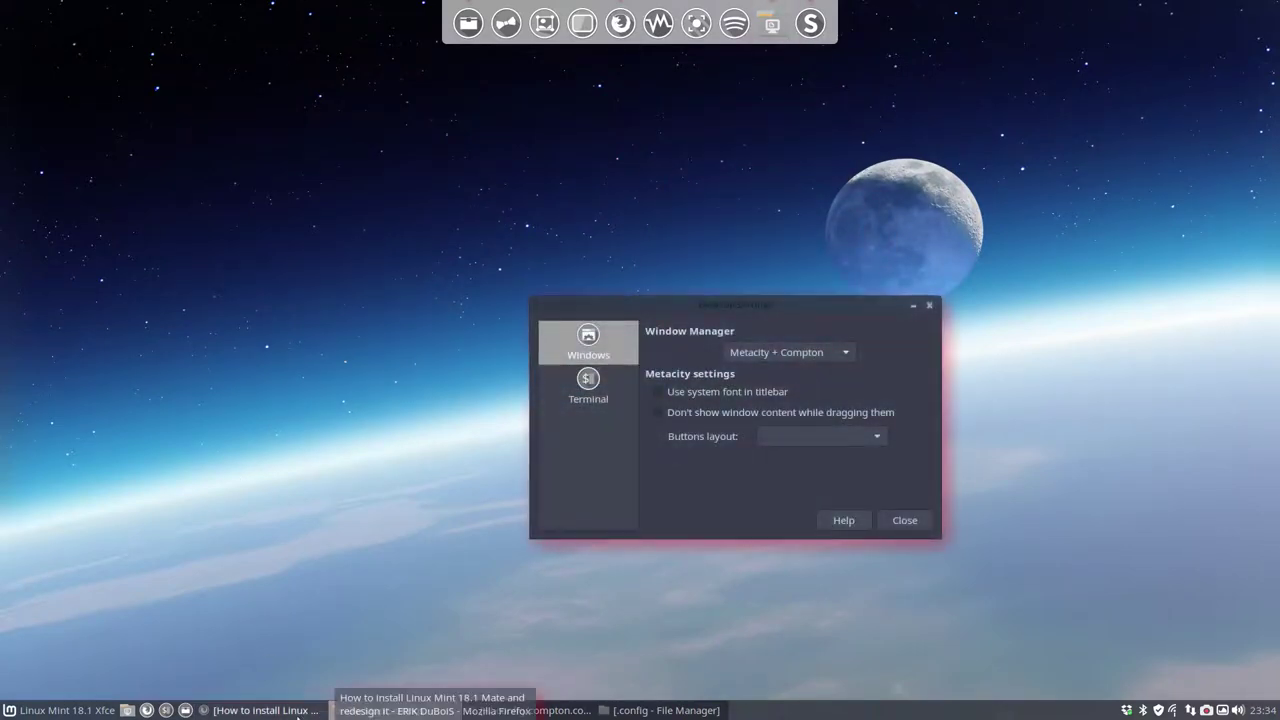
click(297, 712)
click(297, 712)
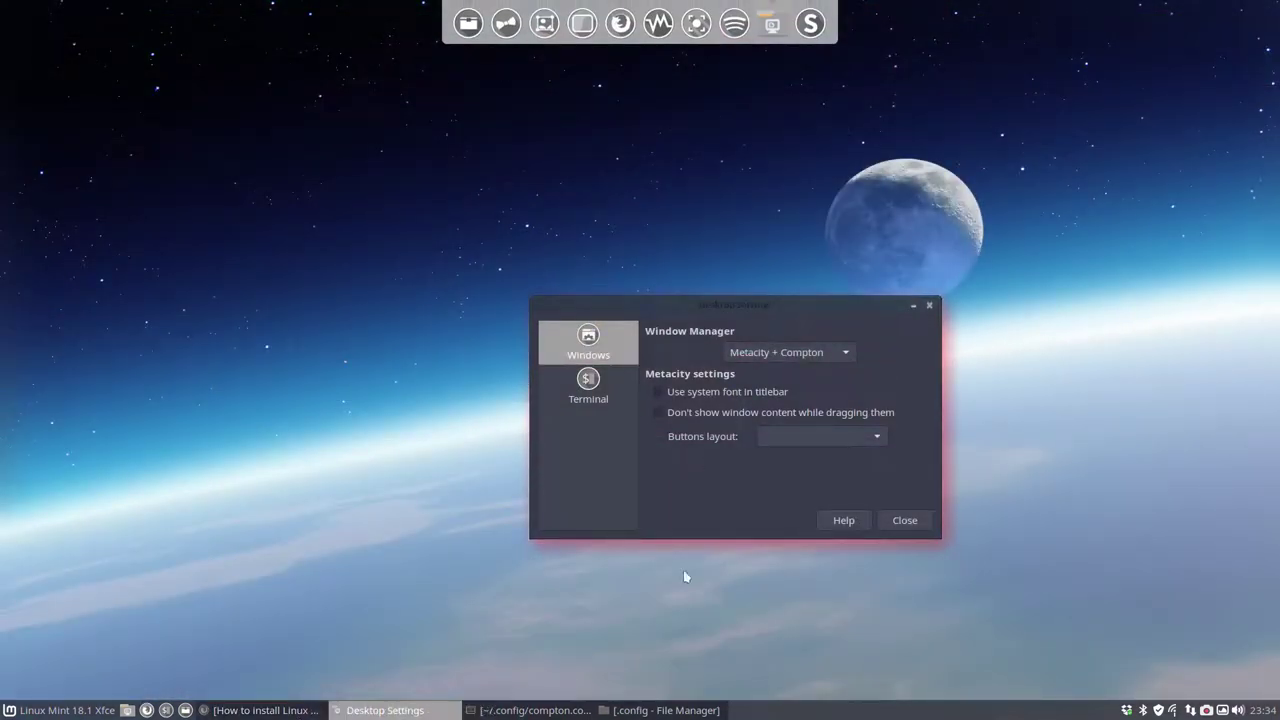
Step: Return to compton.conf in the text editor and examine the fade-delta, fade-in-step and fade-out-step settings
click(517, 710)
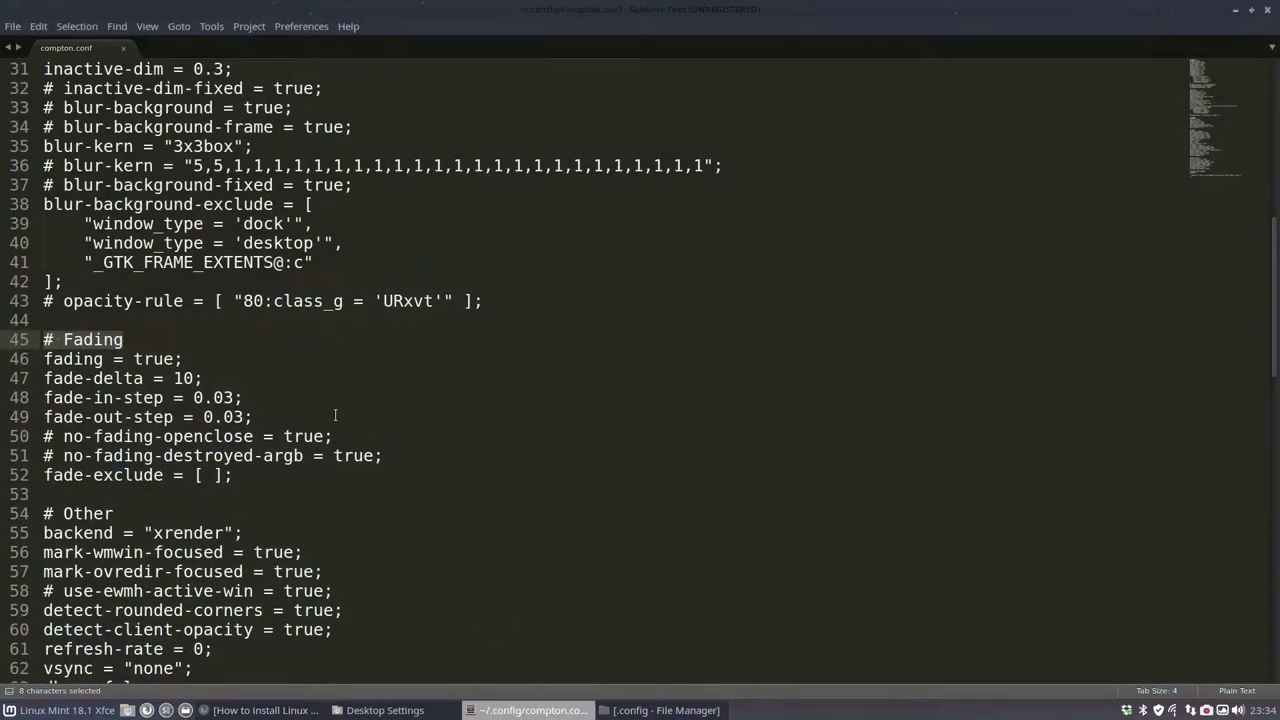
click(150, 386)
click(205, 404)
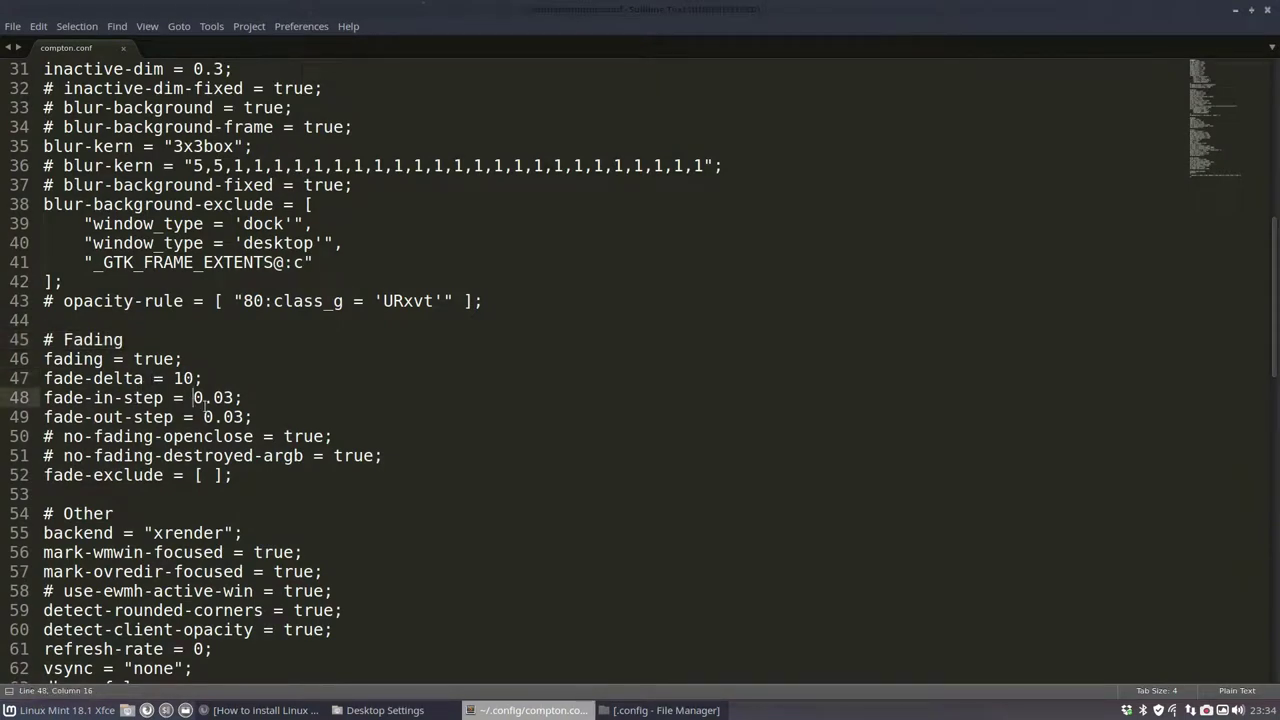
click(215, 415)
Step: Examine the Other, GLX backend and Window type settings sections of compton.conf
scroll(207, 465, down, 3)
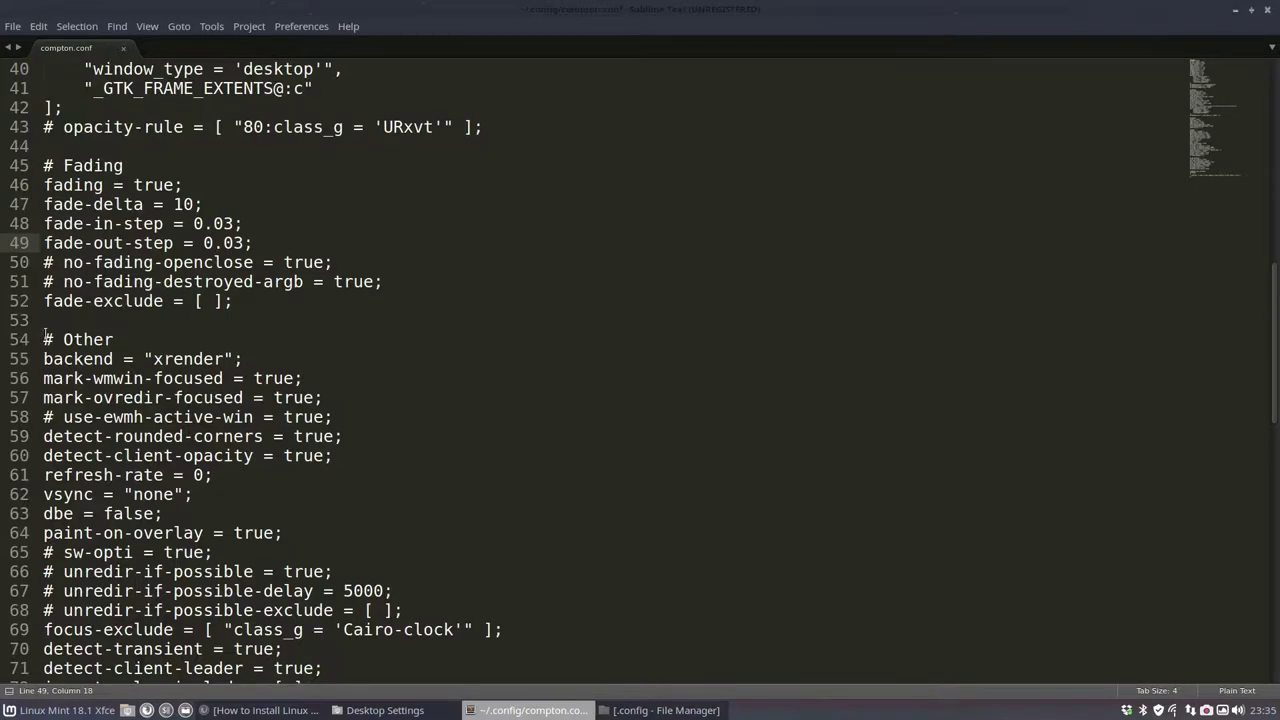
drag(42, 346, 250, 658)
scroll(195, 490, up, 1)
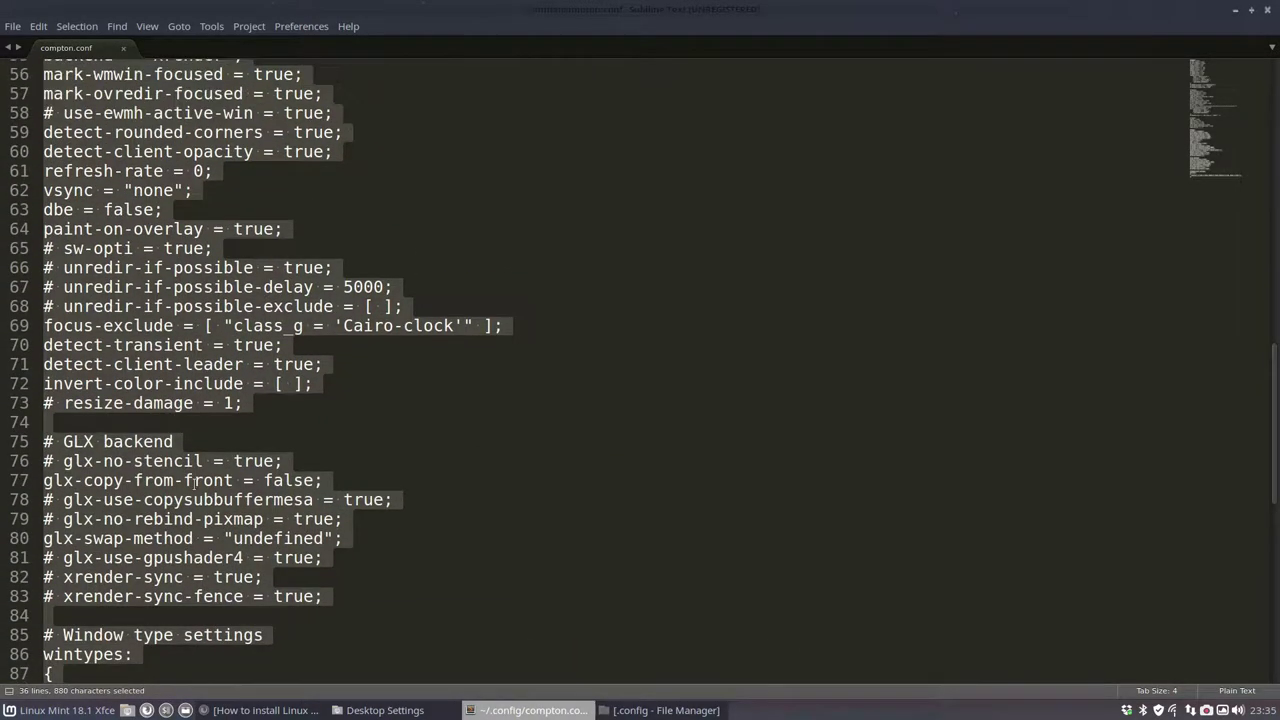
scroll(195, 462, up, 3)
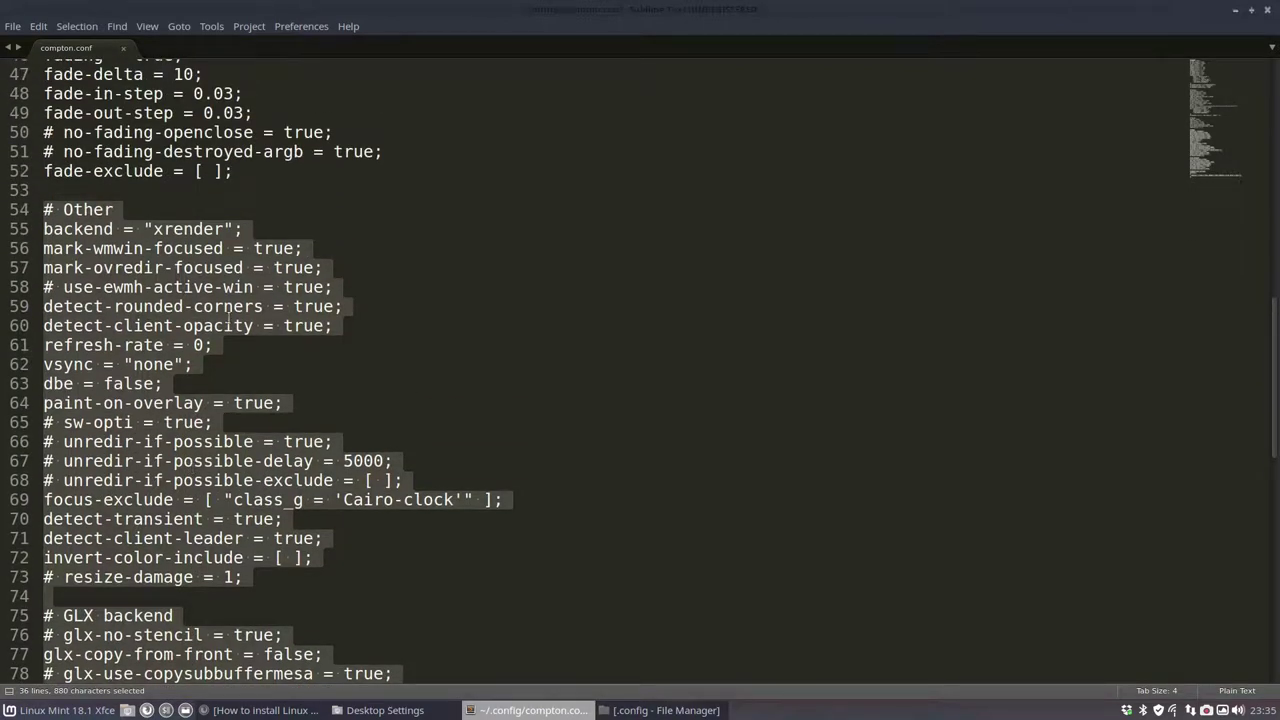
click(333, 236)
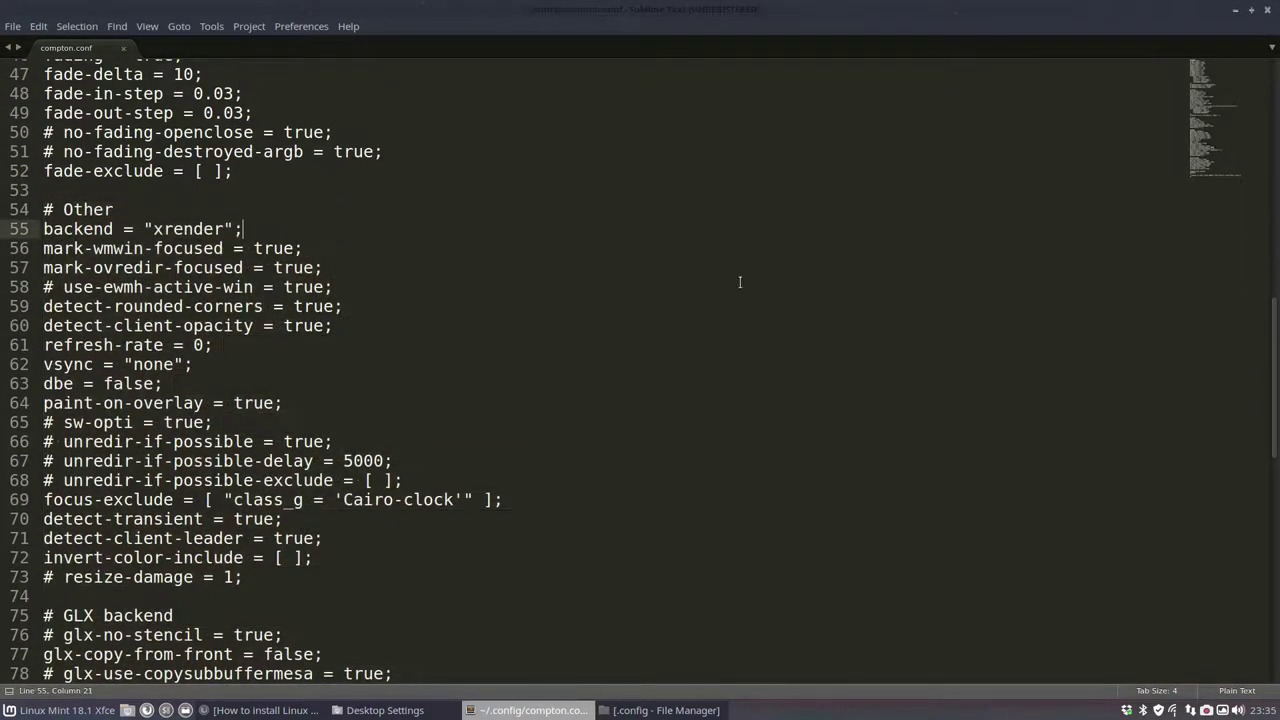
Step: Close the text editor, set the window manager to Xfwm4 + Compton in Desktop Settings, and move that window to inspect its shadow
click(1265, 10)
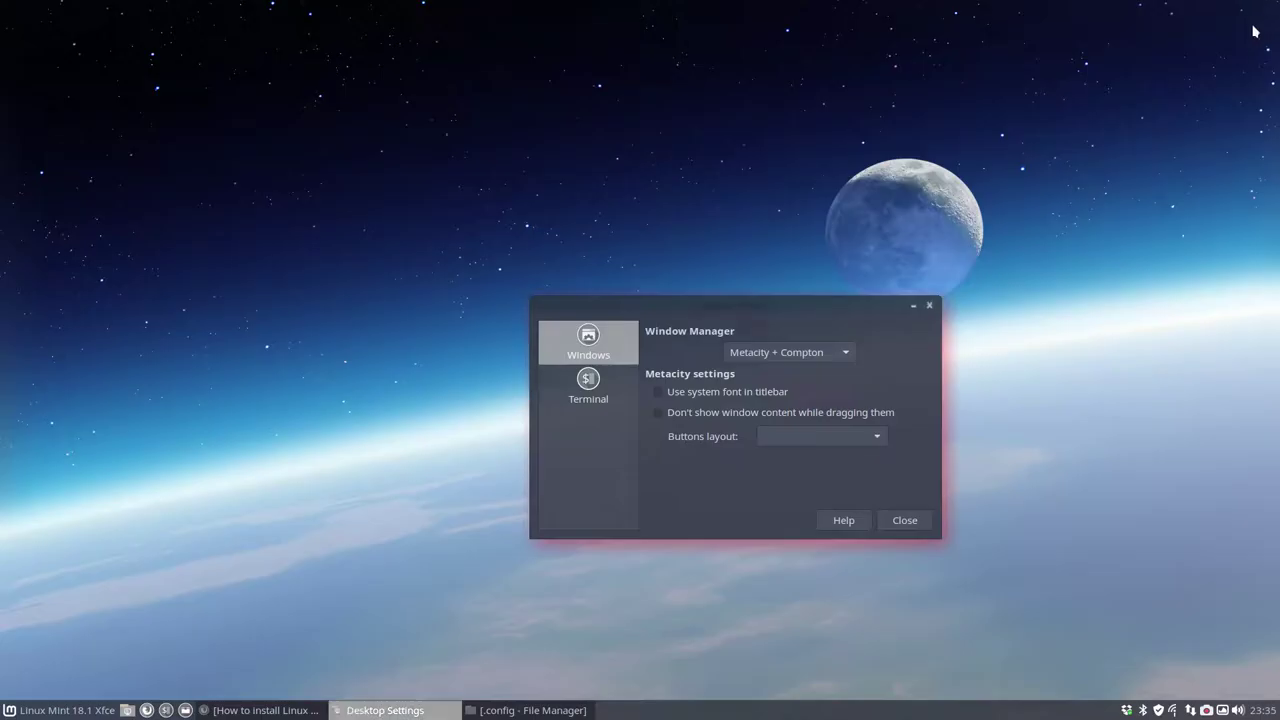
click(744, 356)
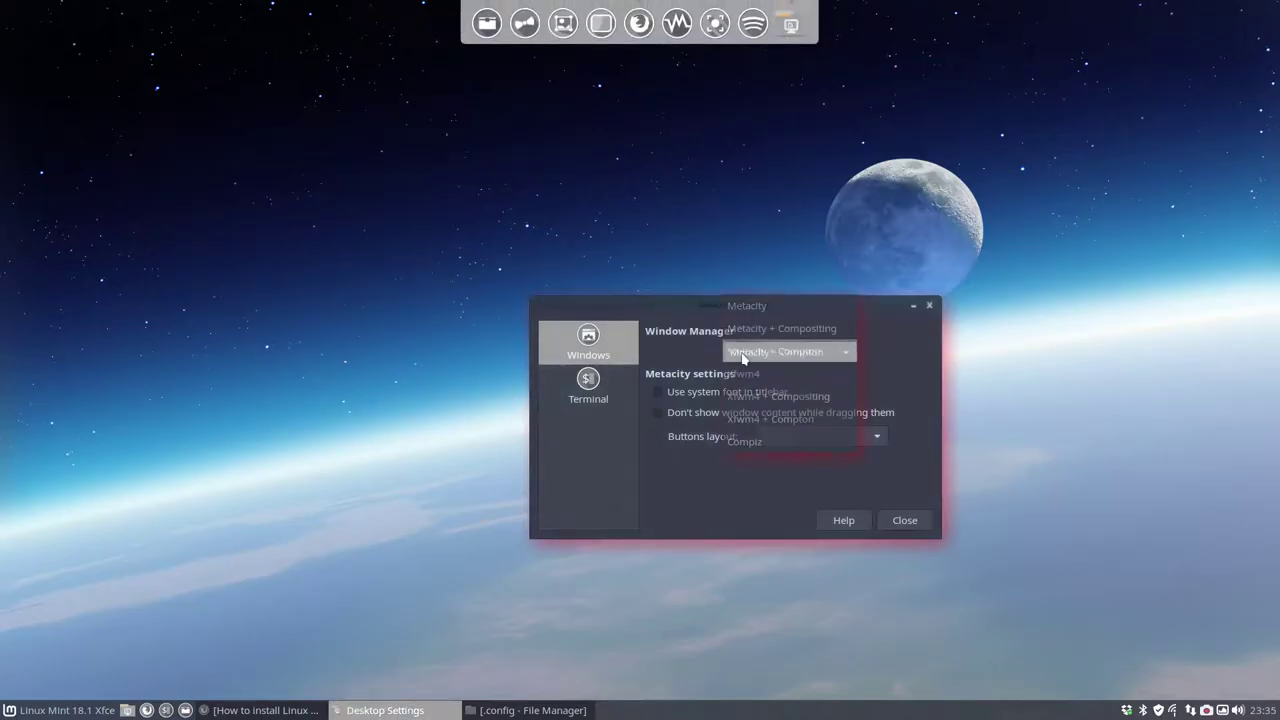
click(788, 427)
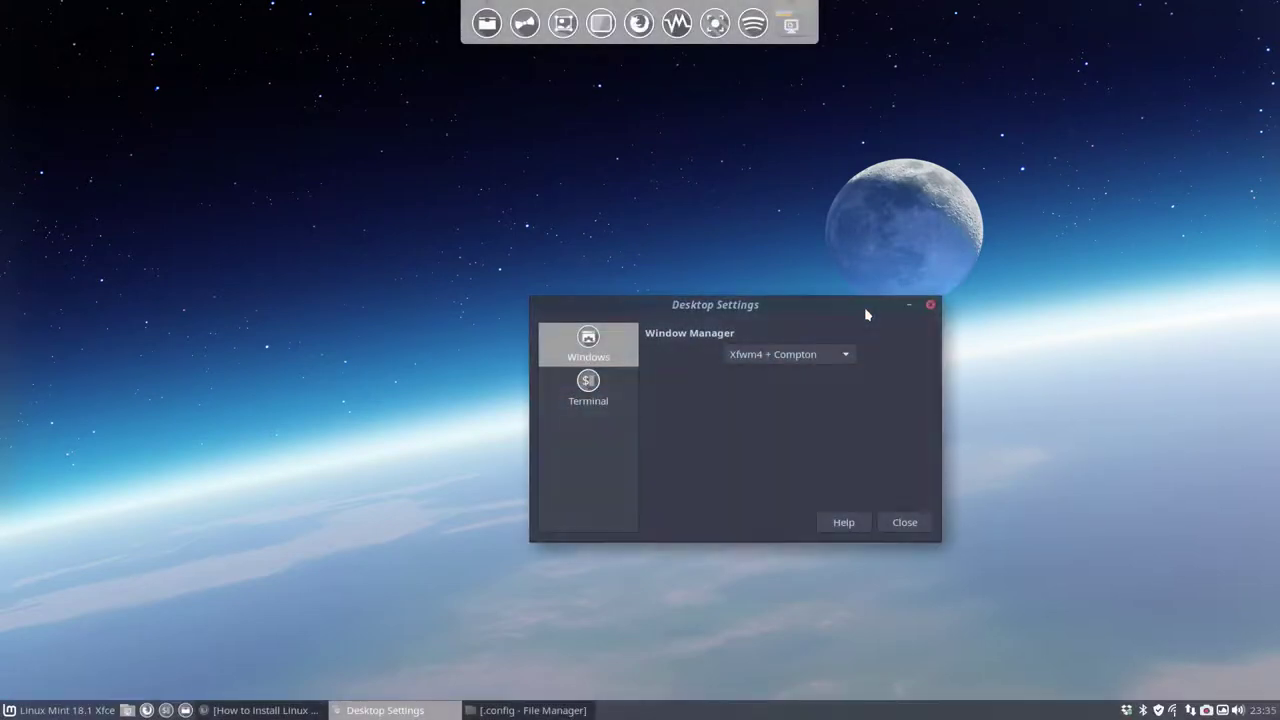
drag(775, 311, 620, 229)
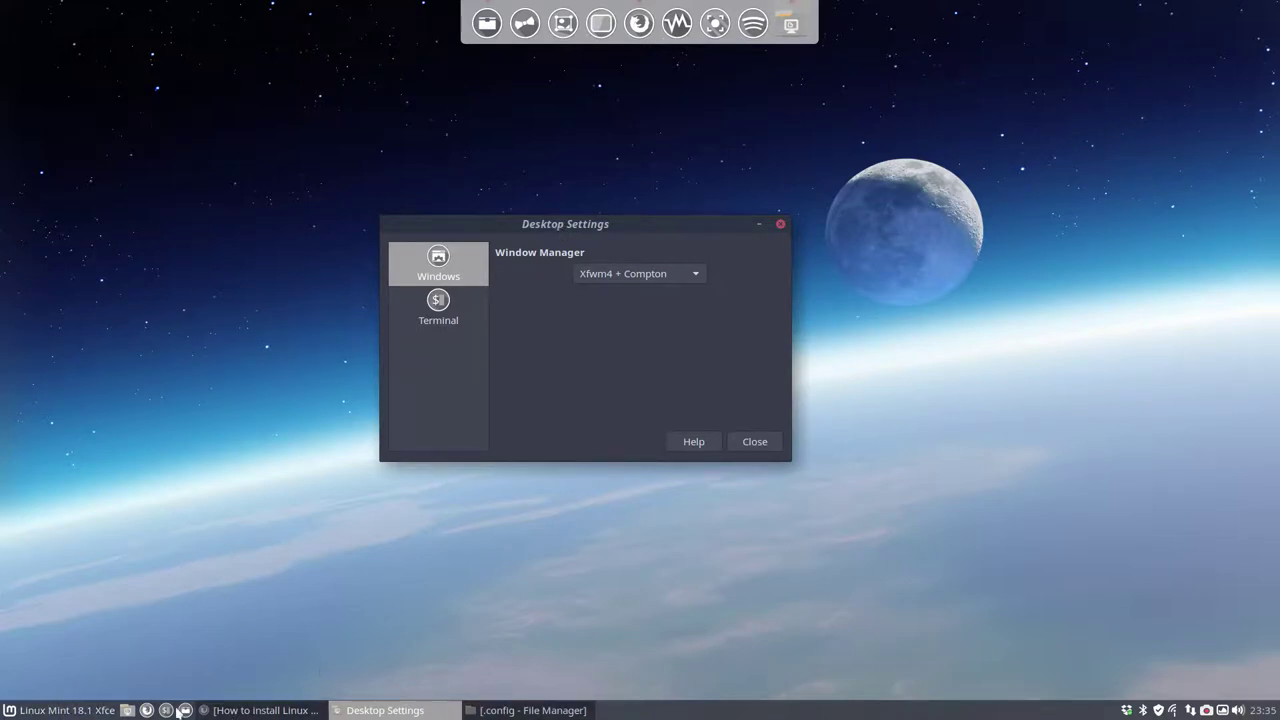
Step: Reopen compton.conf from the .config folder and minimise the text editor
click(533, 710)
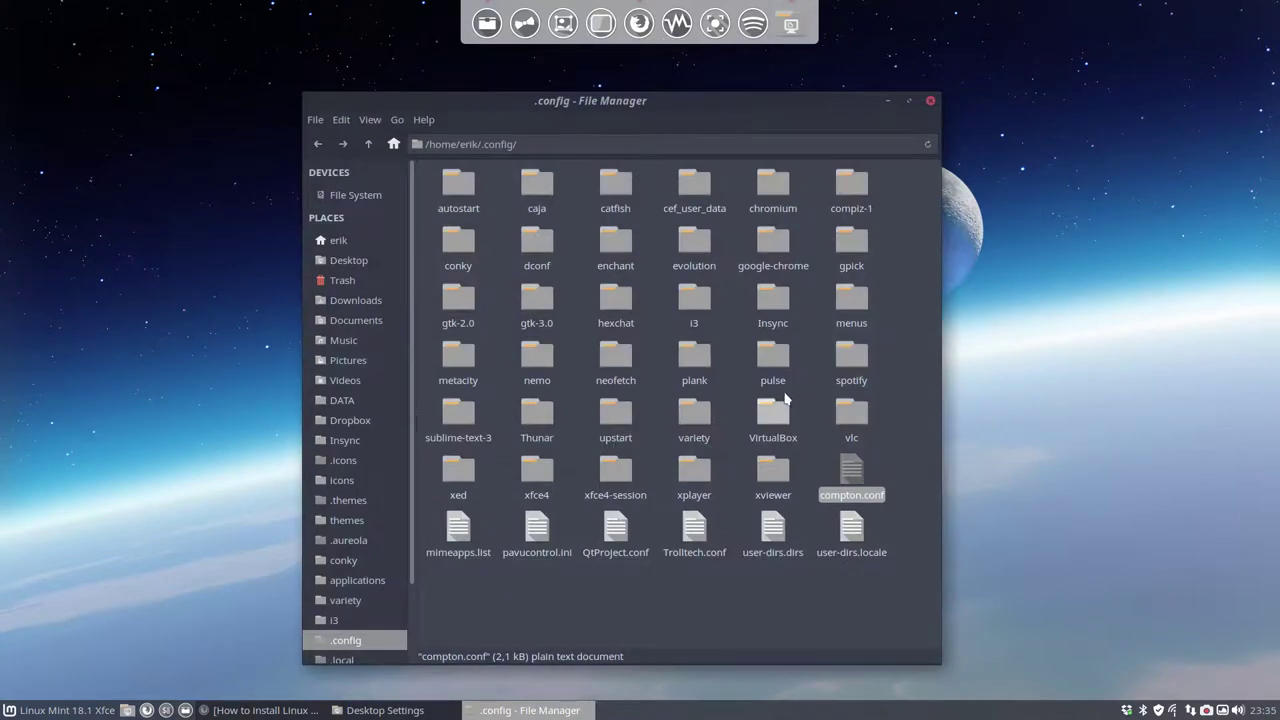
double_click(852, 472)
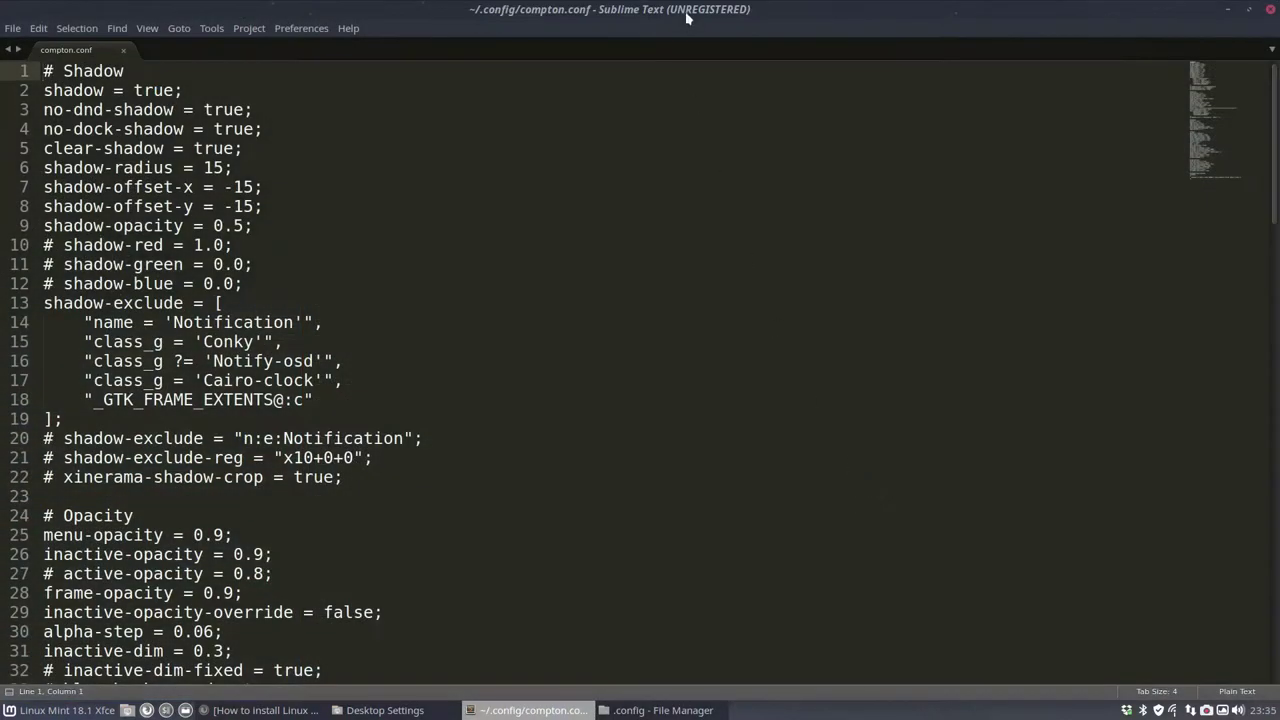
click(1228, 10)
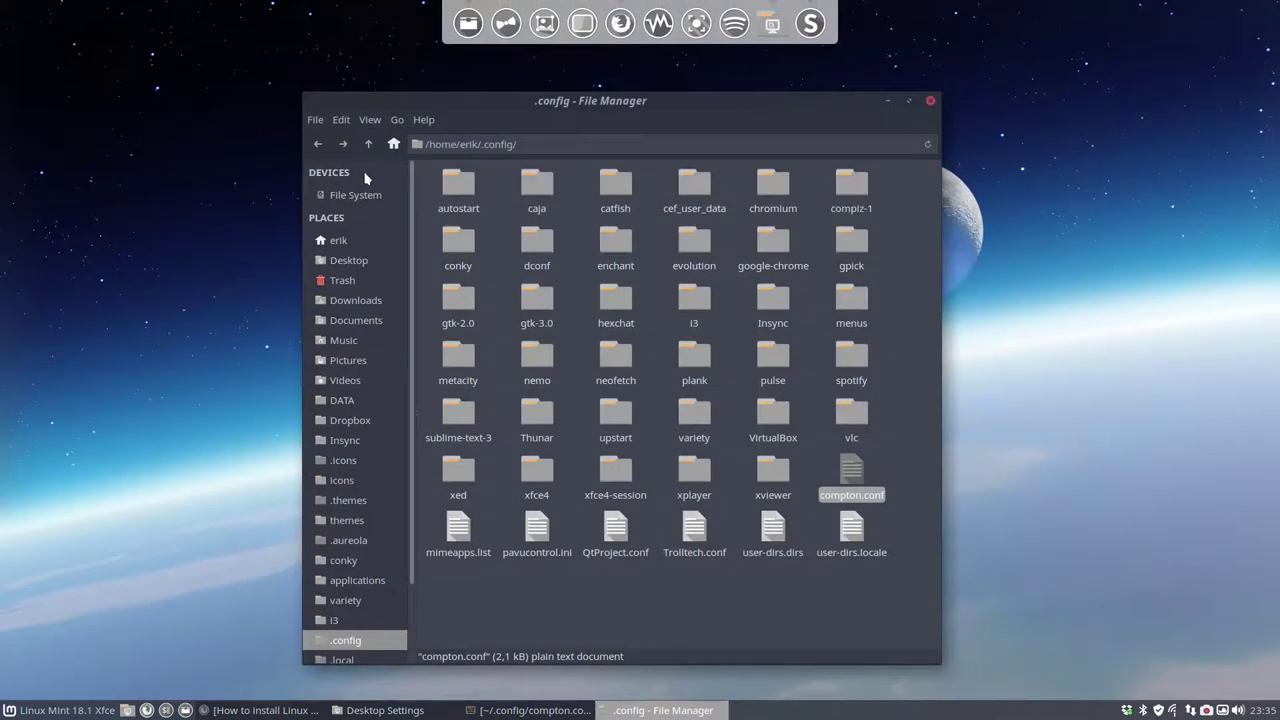
Step: Open a home folder window beside the .config window and alternate focus between them to compare the dimming of inactive windows
click(185, 710)
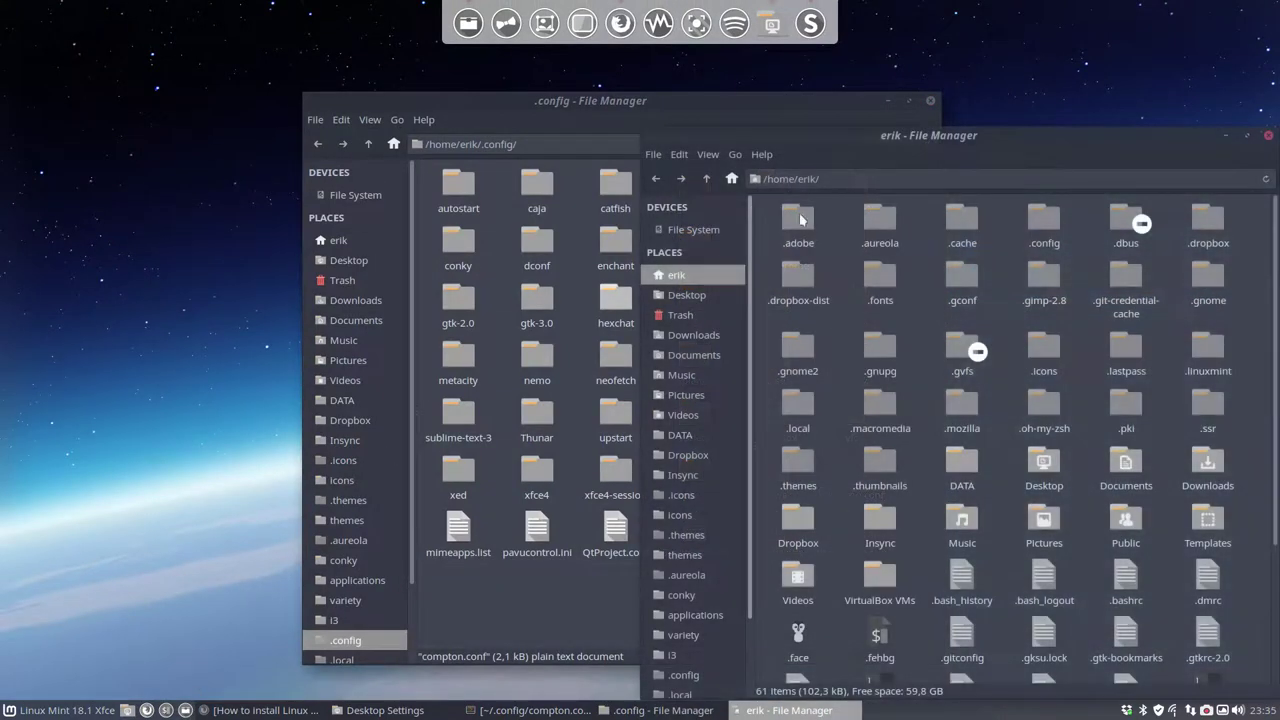
drag(877, 141, 1142, 124)
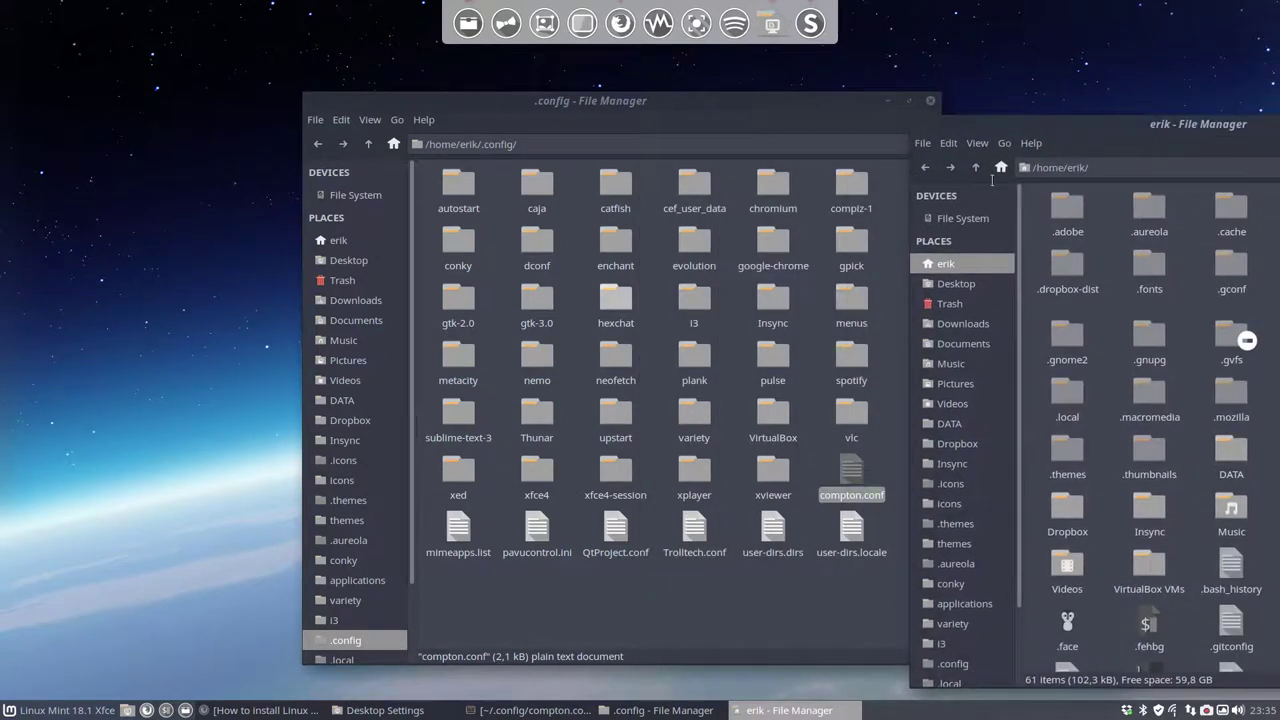
click(663, 710)
click(1070, 122)
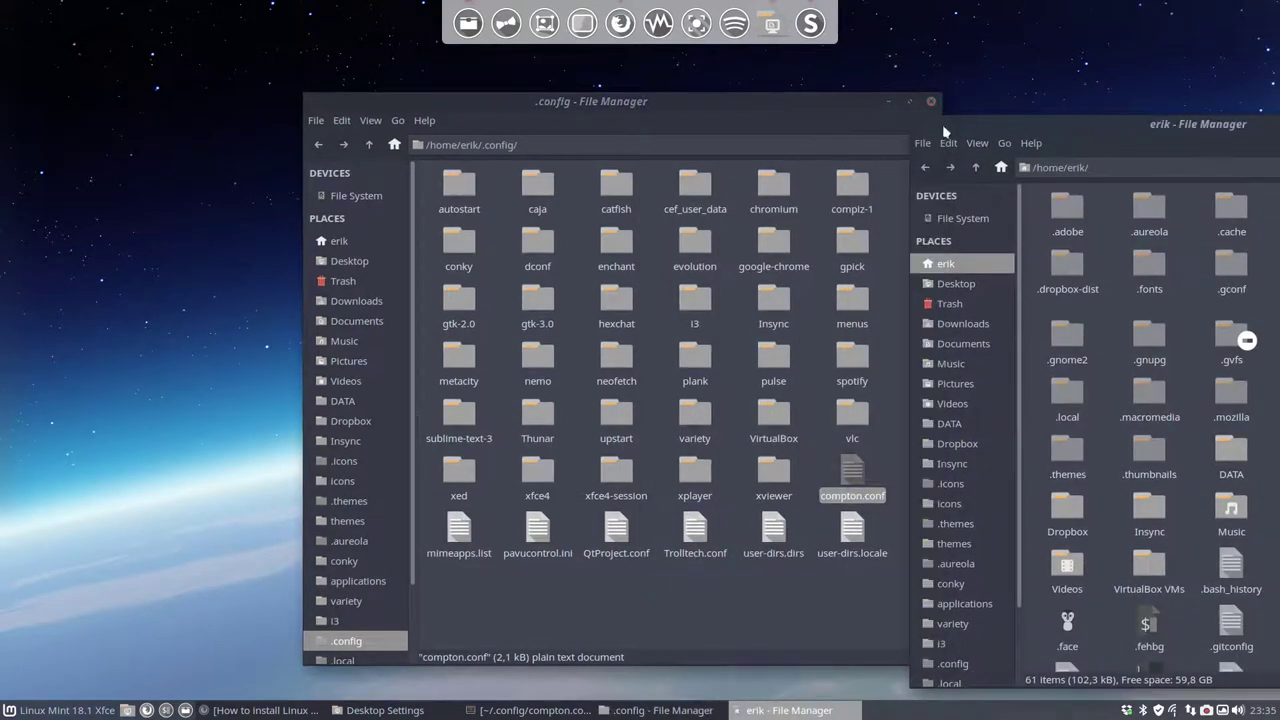
click(836, 127)
click(1053, 129)
click(834, 127)
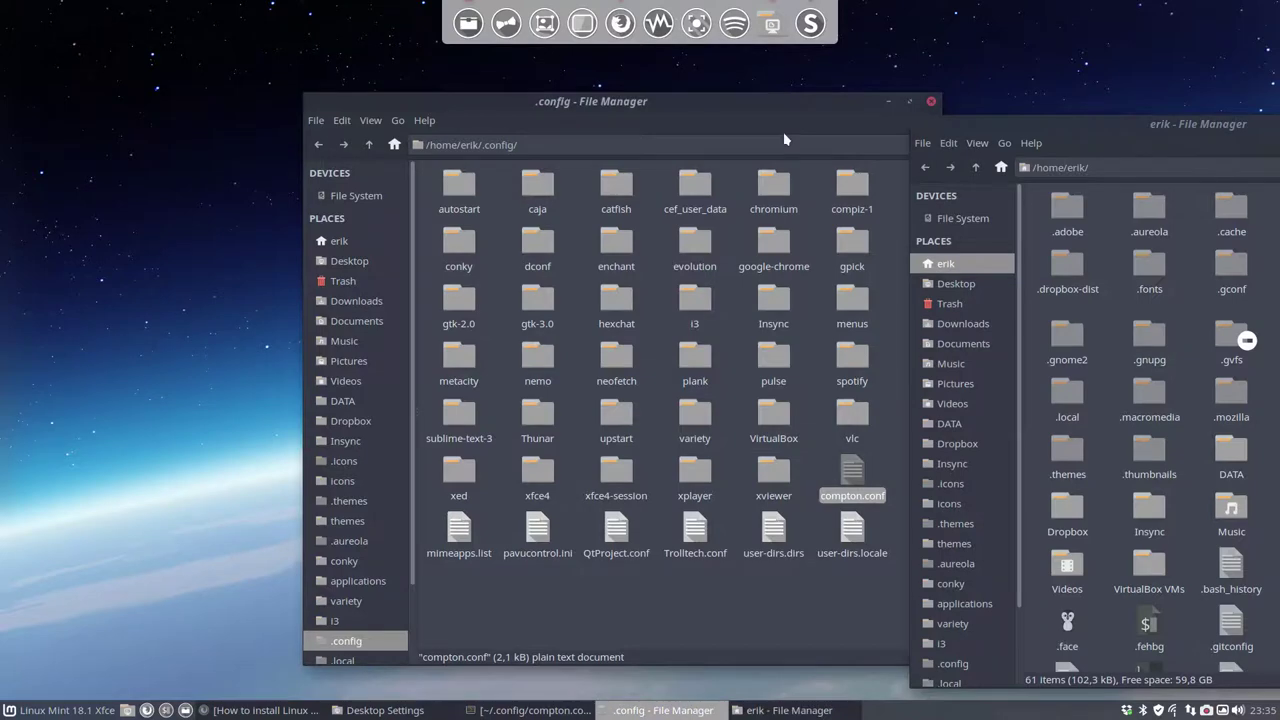
Step: Move the .config window aside and arrange compton.conf as a smaller editor window between the two file manager windows
click(810, 22)
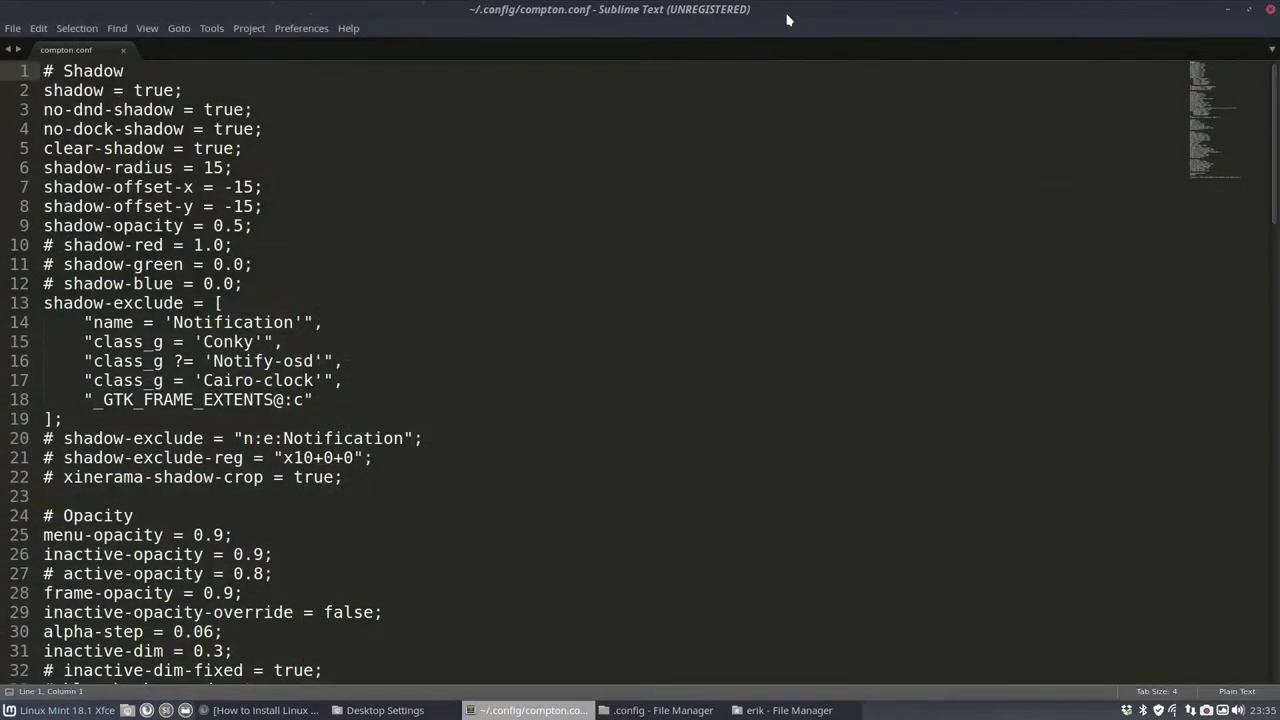
click(810, 22)
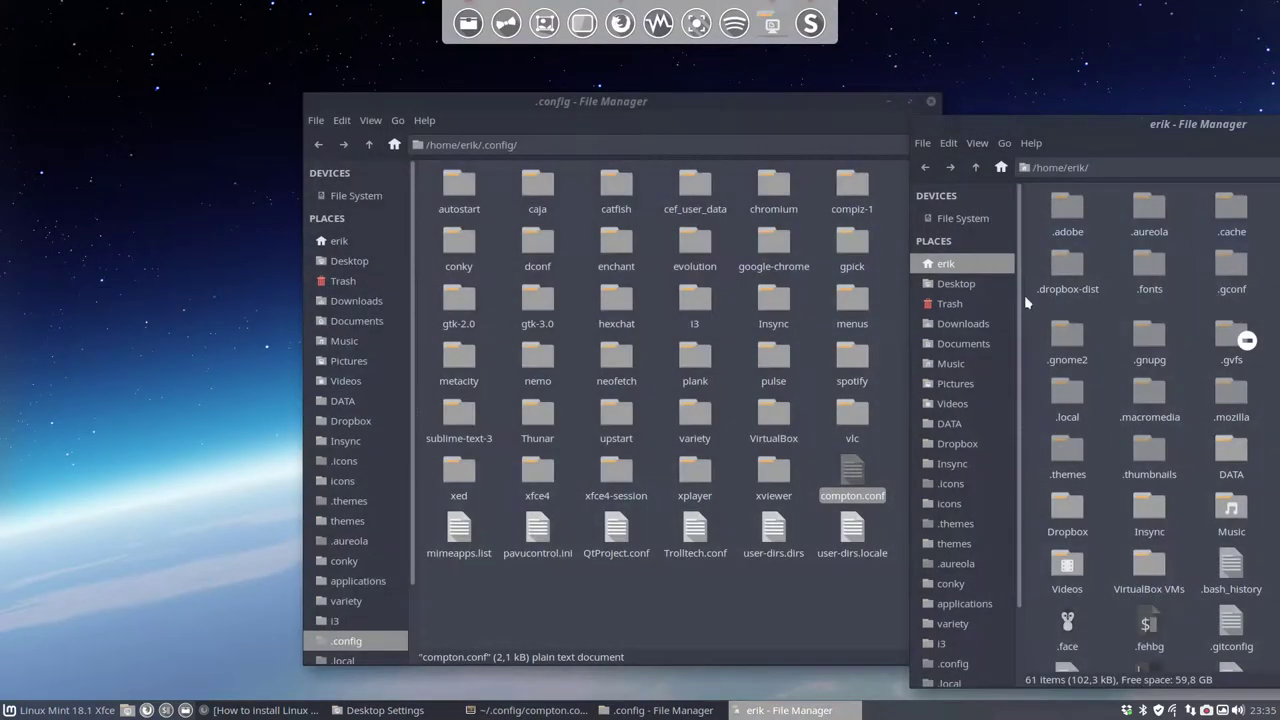
click(811, 128)
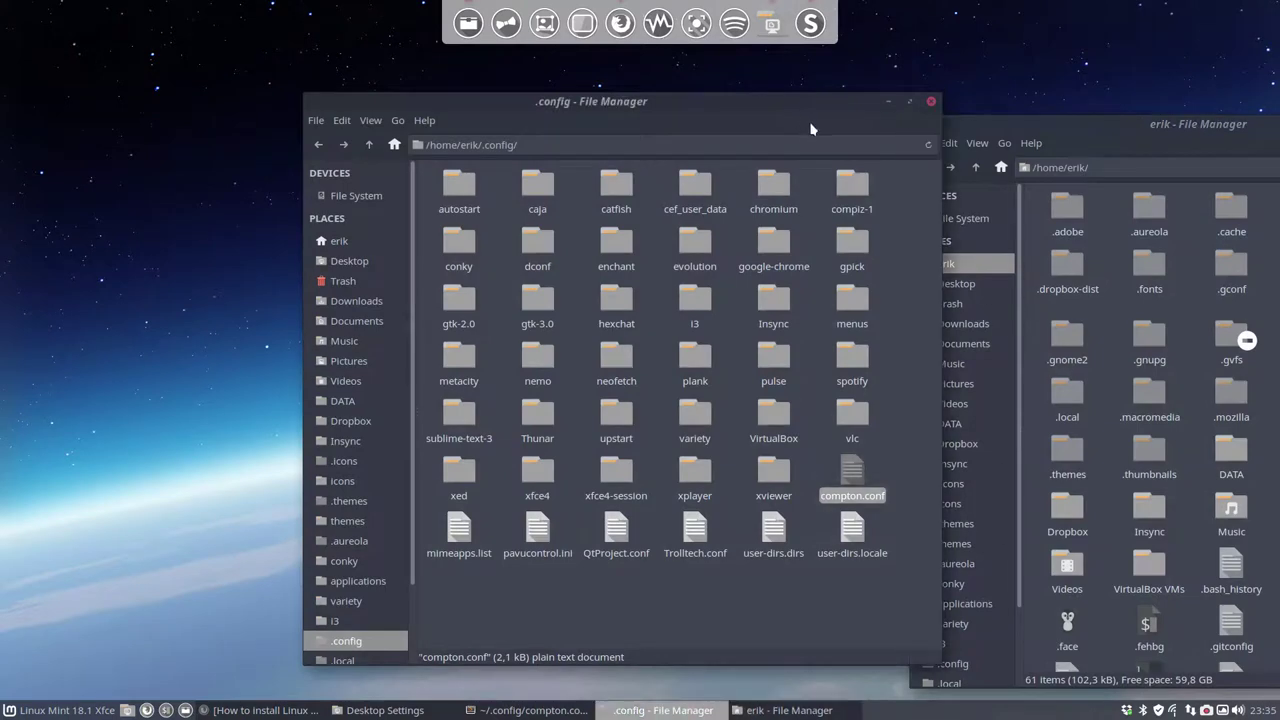
key(Return)
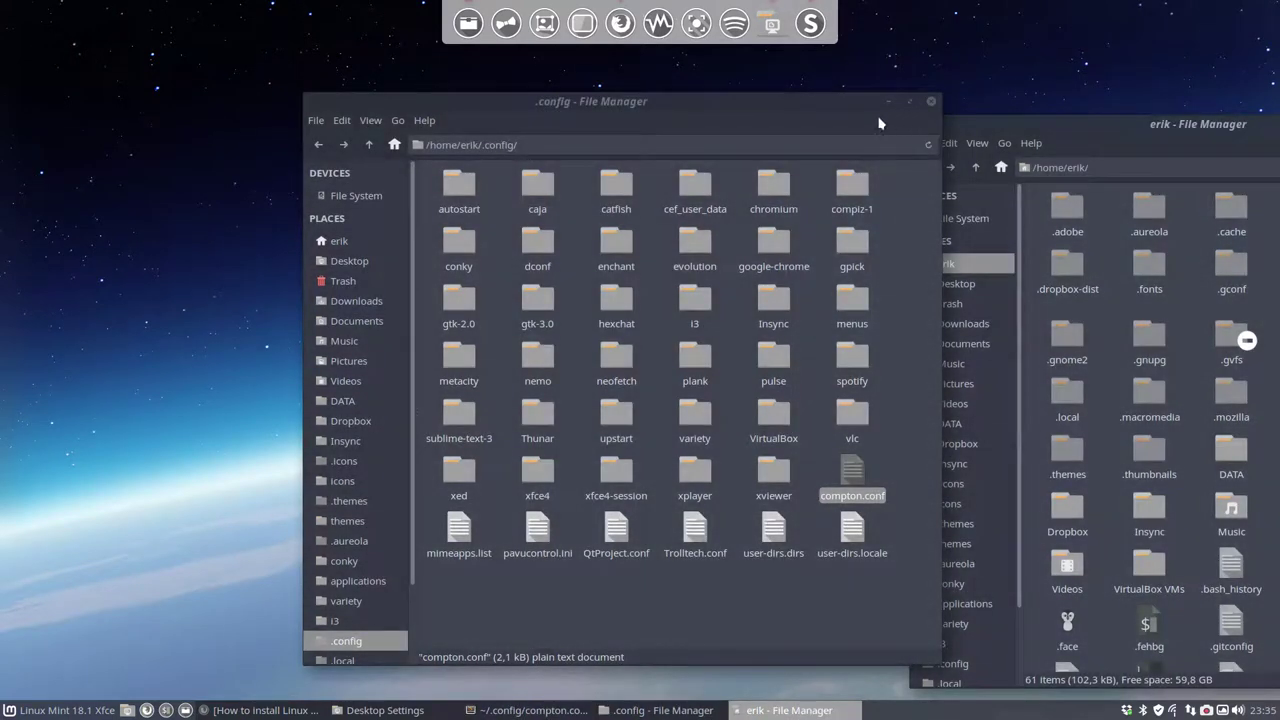
drag(868, 116, 598, 130)
click(1038, 130)
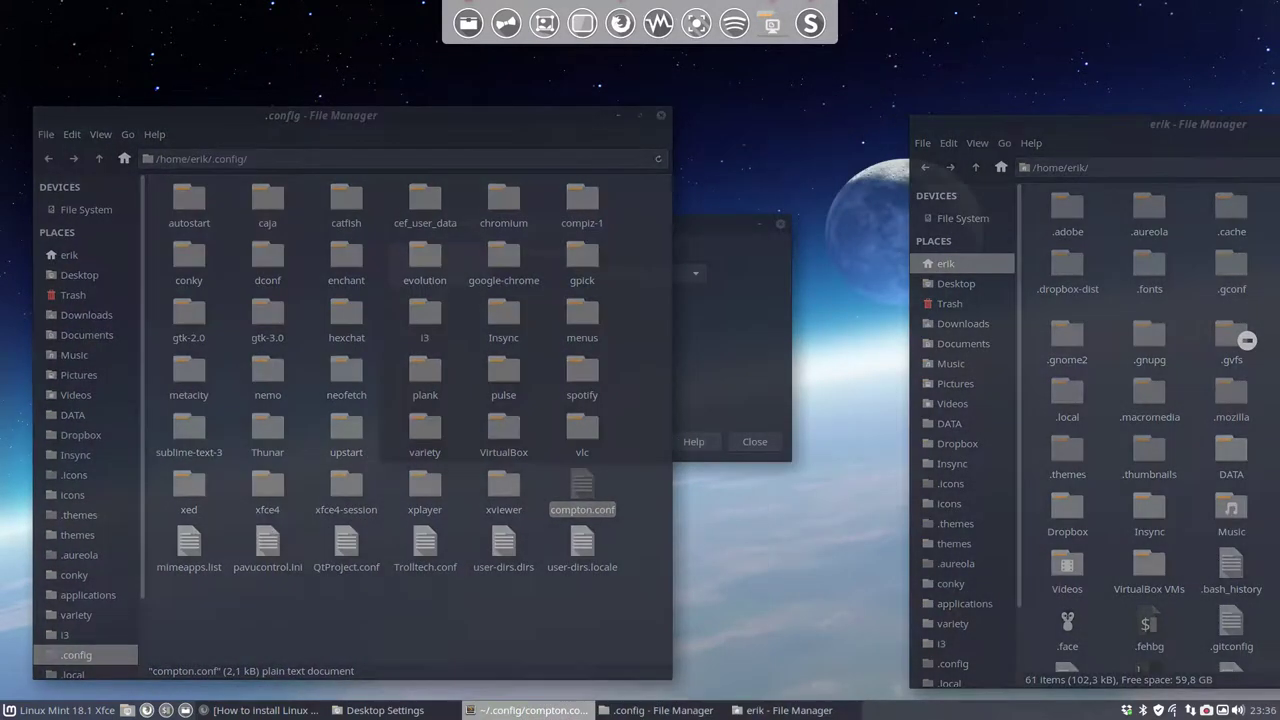
click(639, 163)
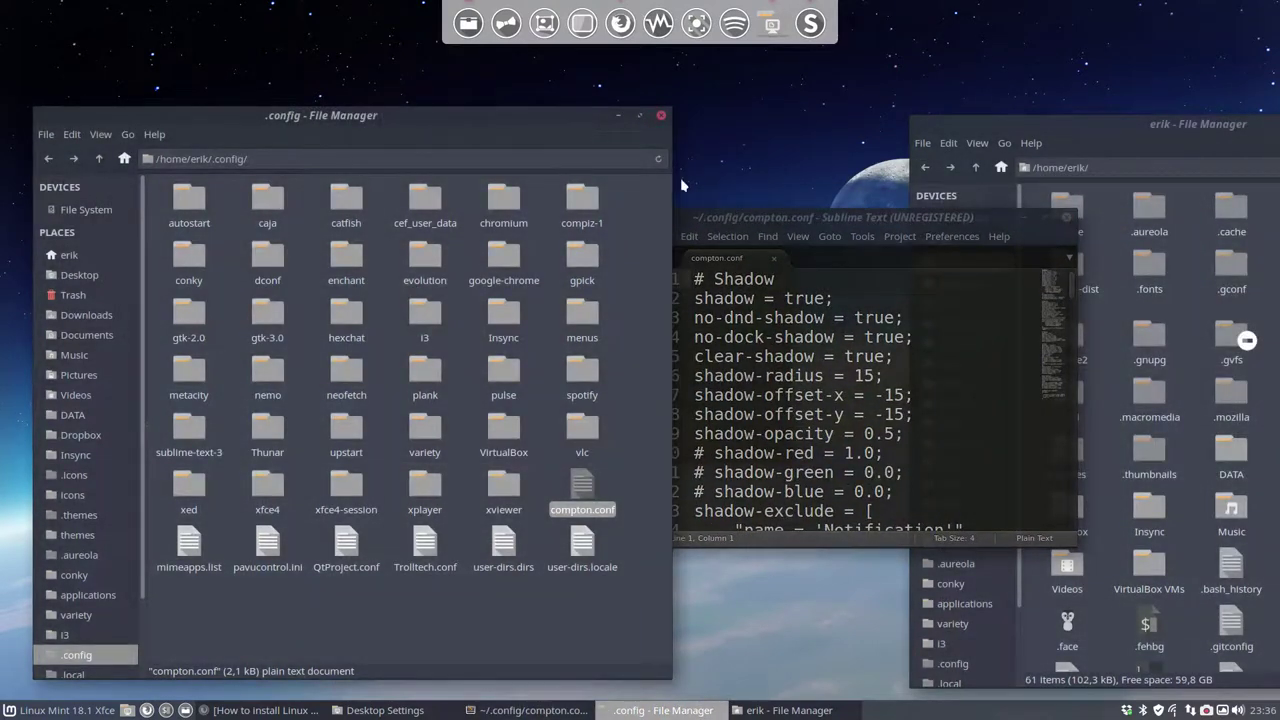
click(798, 228)
drag(810, 224, 862, 308)
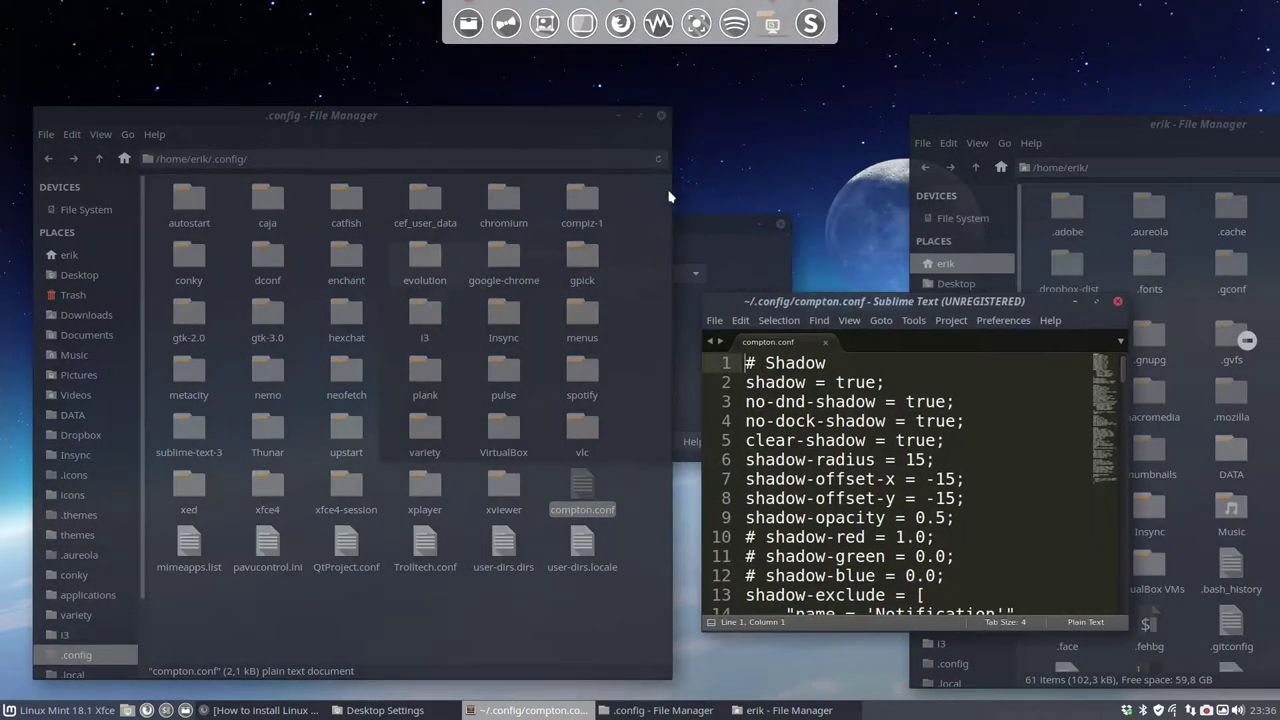
Step: Alternate focus between the editor and the file manager windows to compare active and inactive opacity and dimming
click(624, 140)
click(856, 296)
click(590, 143)
click(893, 377)
click(549, 151)
click(904, 371)
click(555, 141)
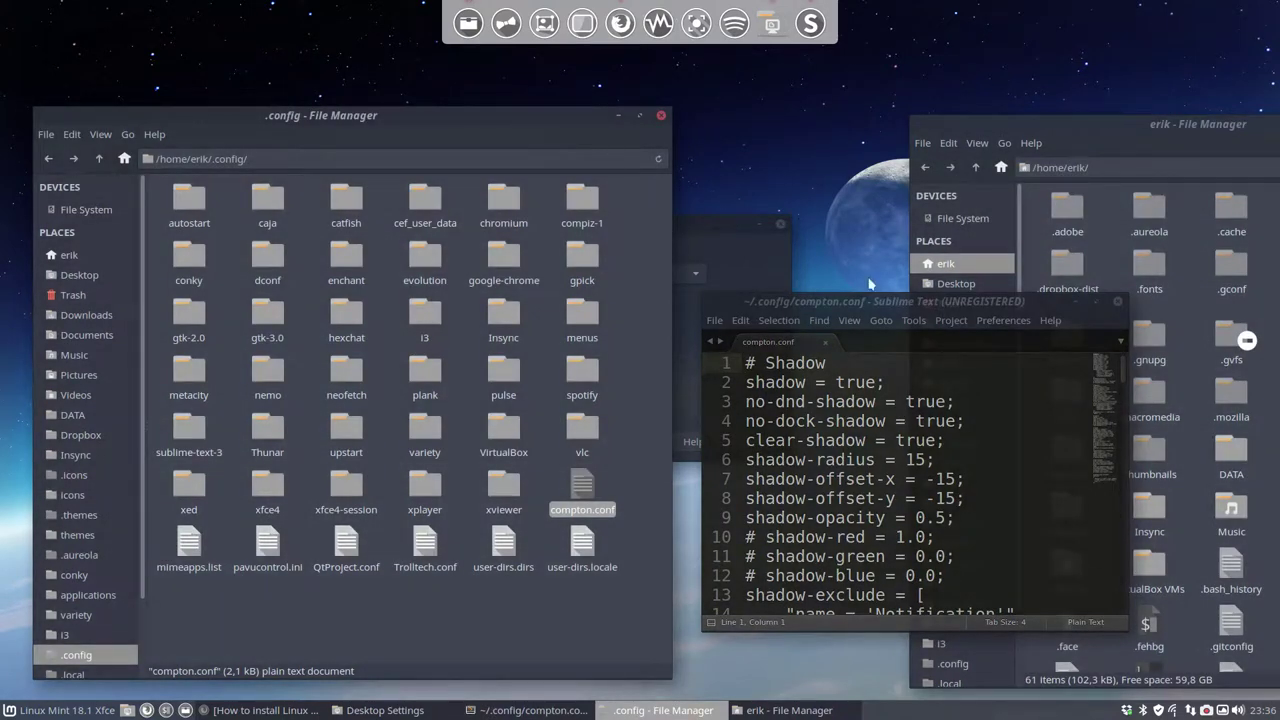
click(906, 303)
click(582, 200)
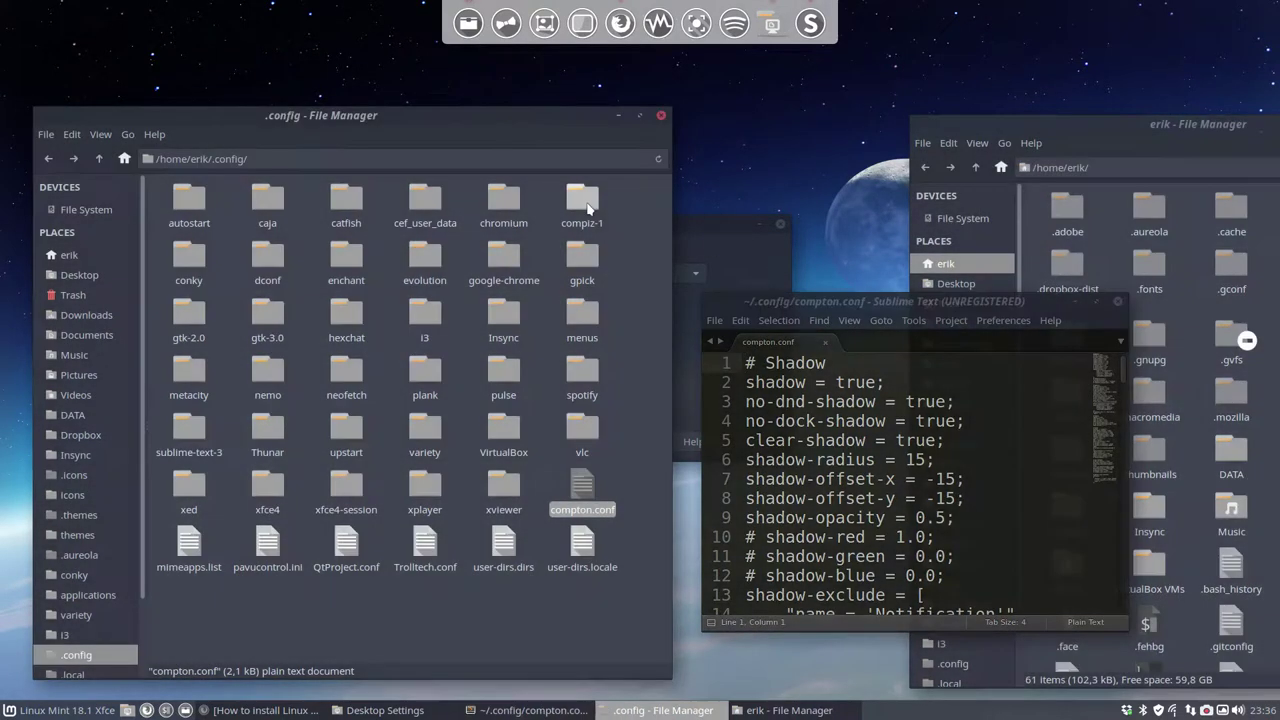
click(987, 173)
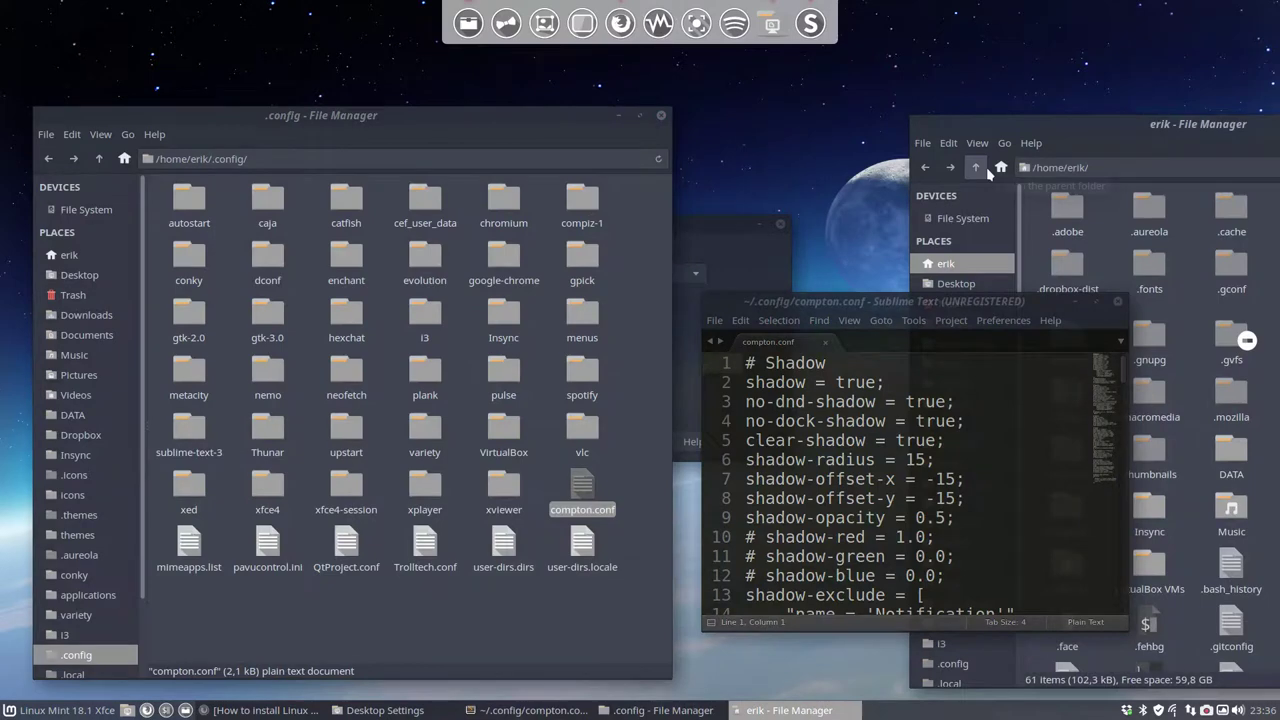
Step: Move the editor over the .config window to view compton.conf's Opacity section, and close the editor and home folder windows
click(873, 301)
drag(970, 316, 657, 146)
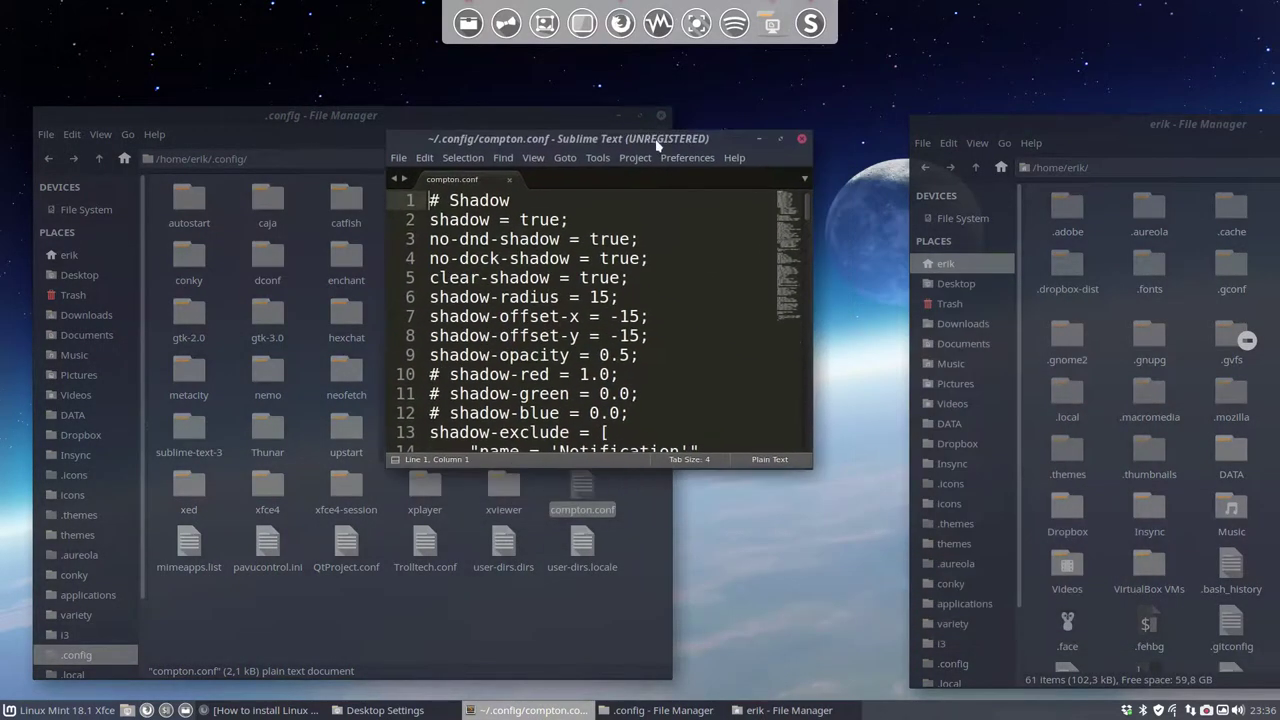
scroll(646, 238, down, 6)
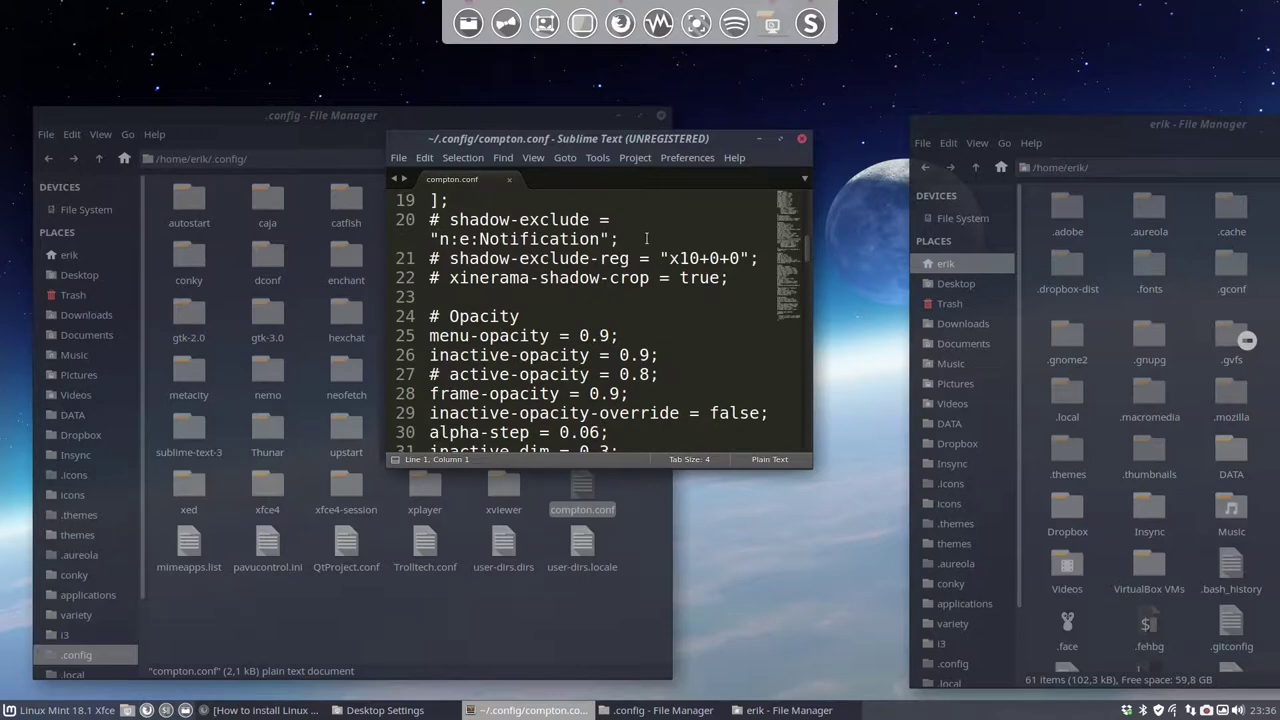
click(802, 142)
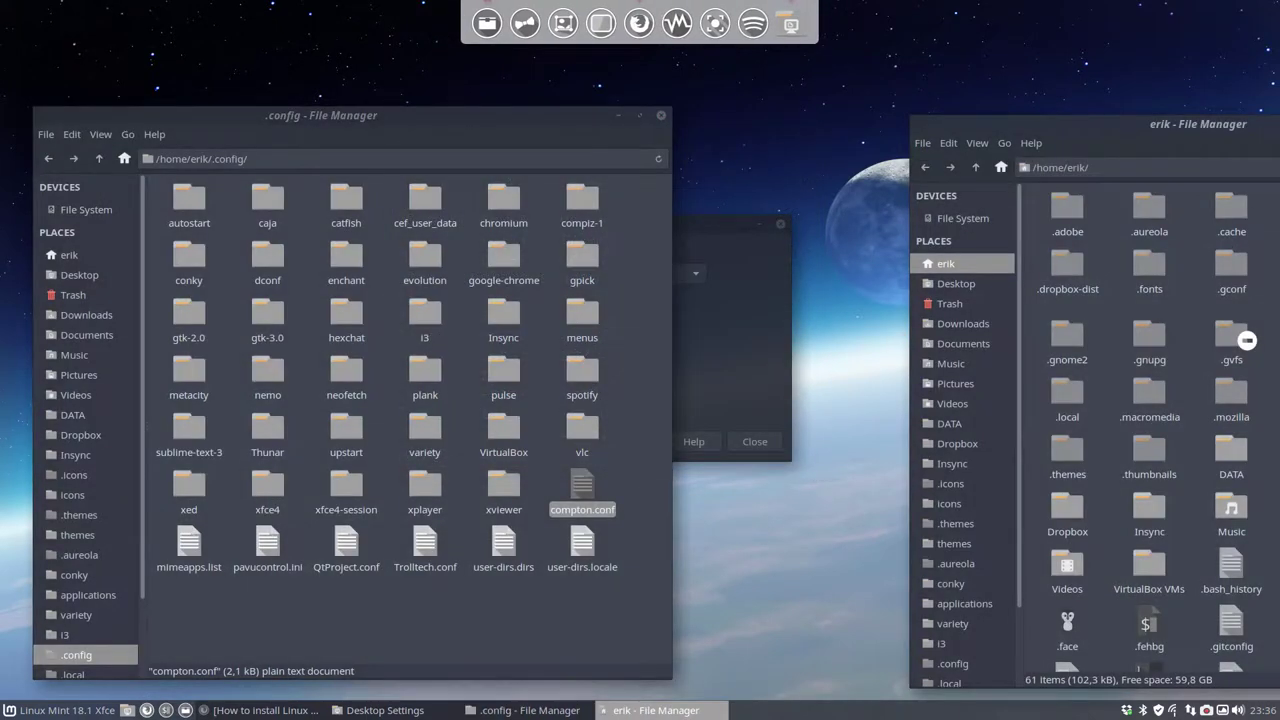
key(alt+F4)
Step: Review the available Window Manager options in Desktop Settings, keep Xfwm4 + Compton, and close the dialog
click(757, 325)
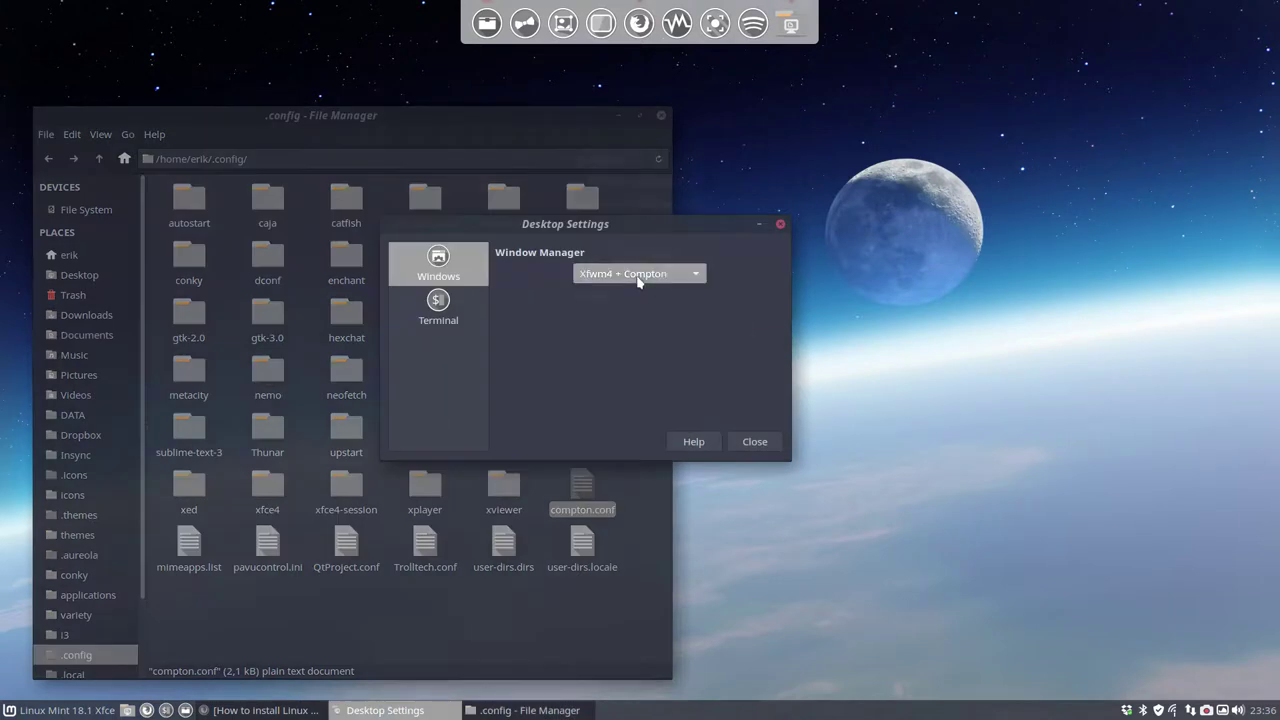
click(638, 278)
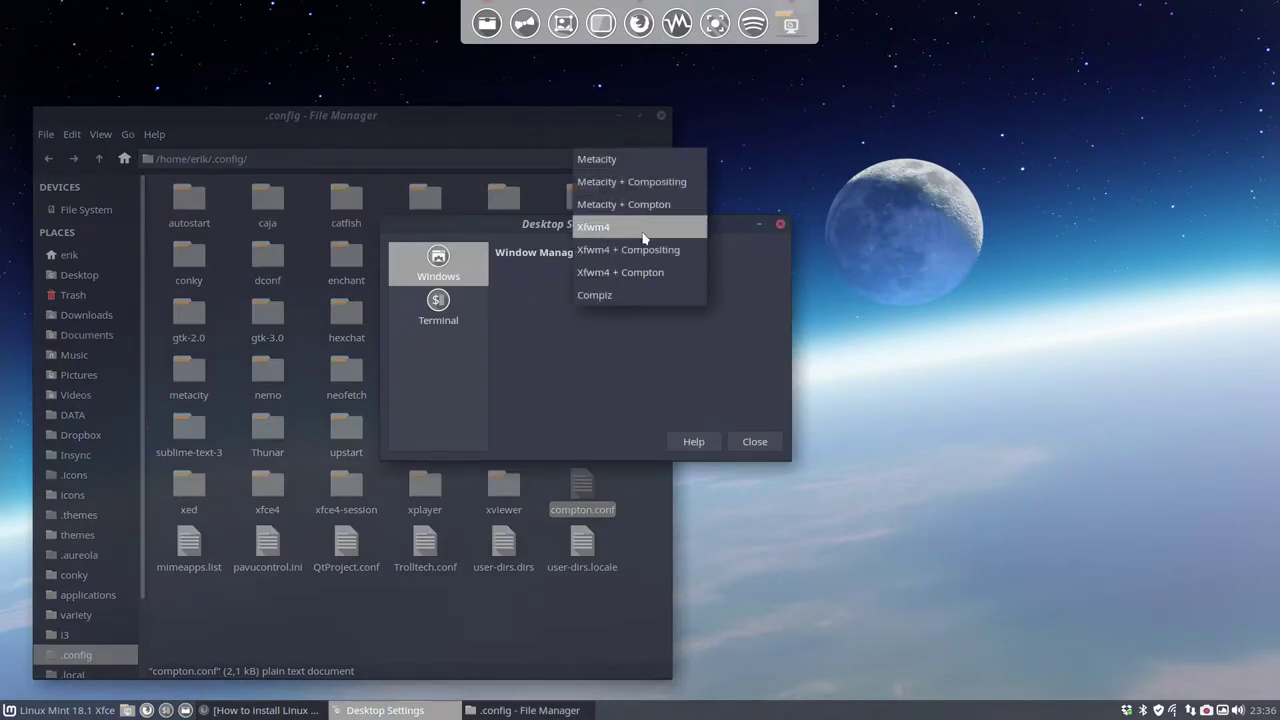
click(746, 345)
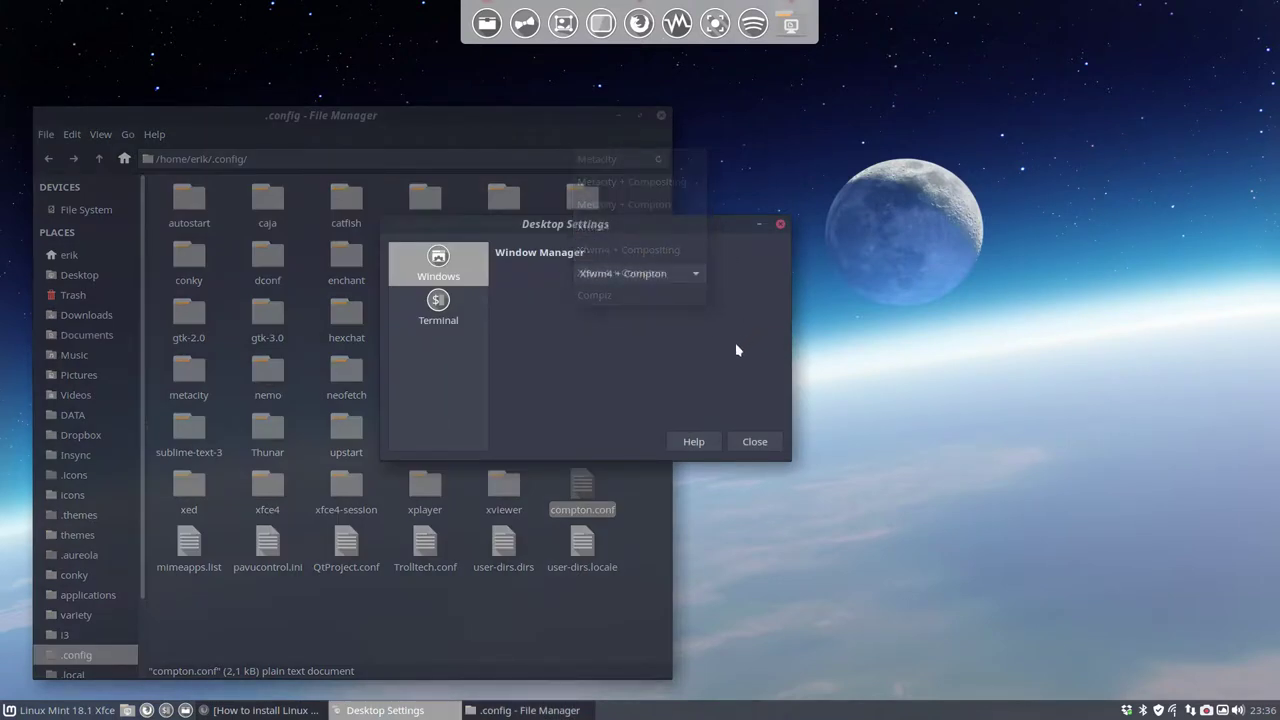
click(755, 442)
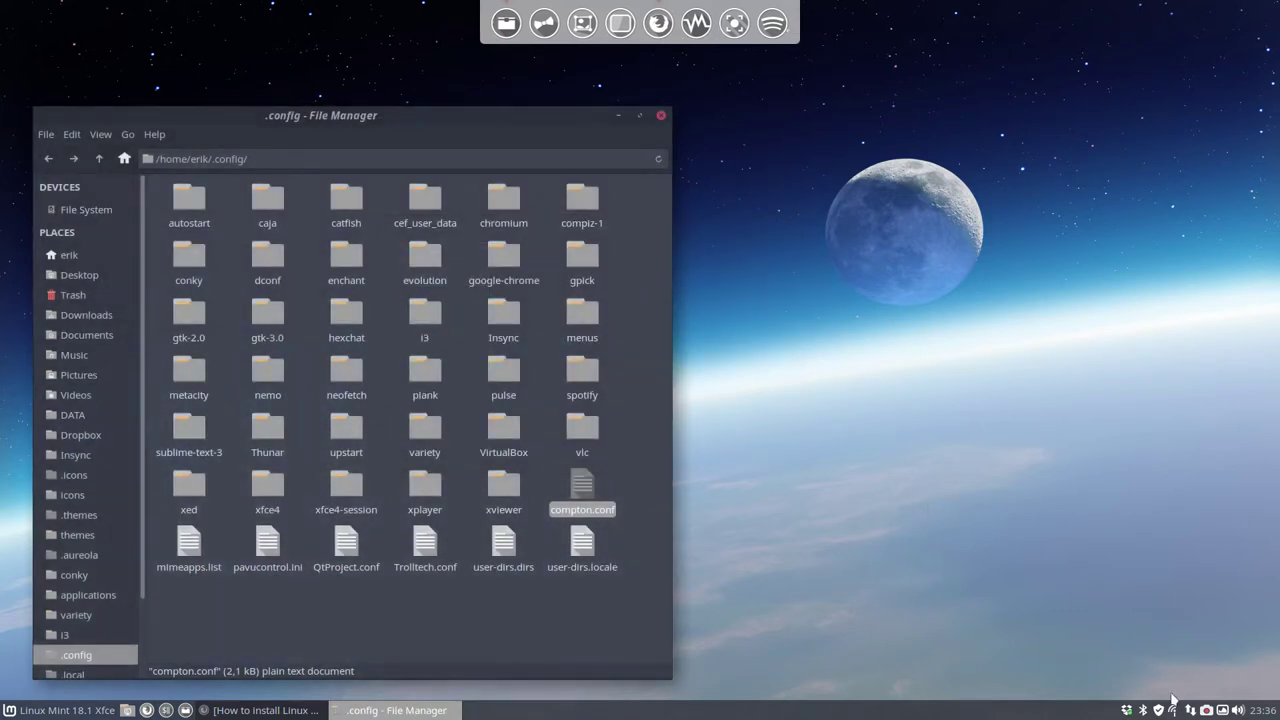
right_click(1205, 710)
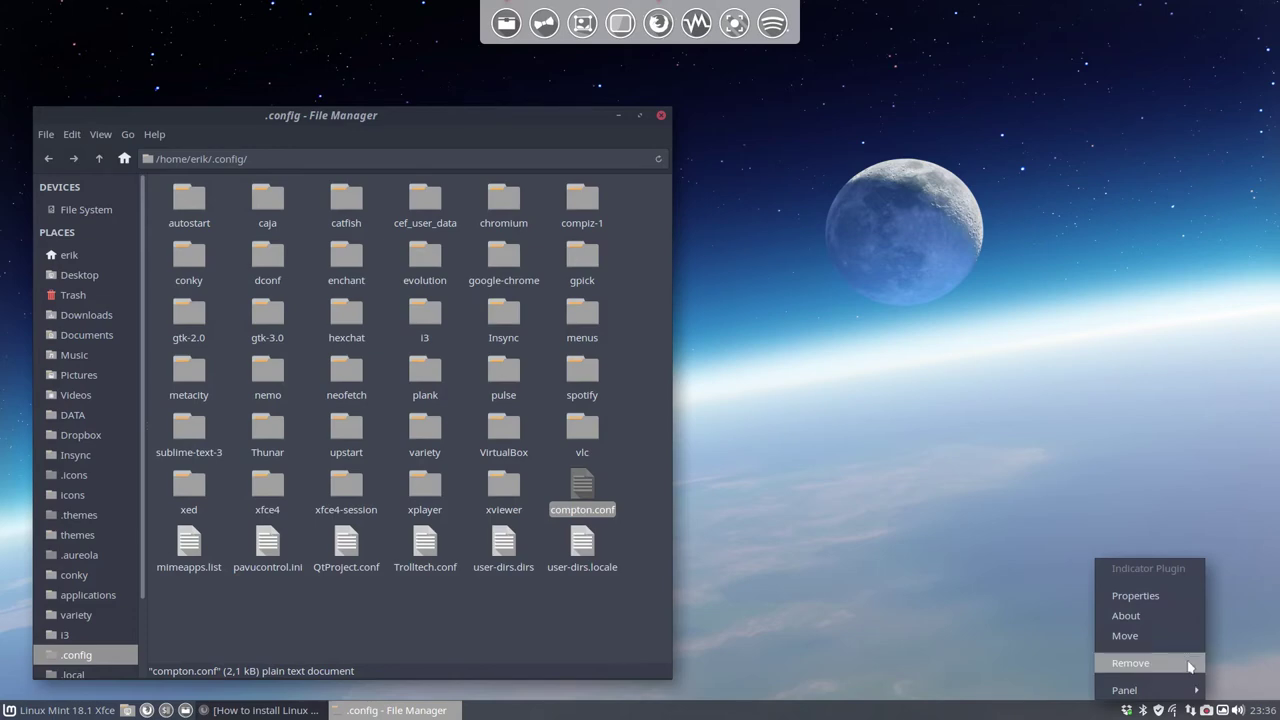
click(1211, 709)
click(1209, 709)
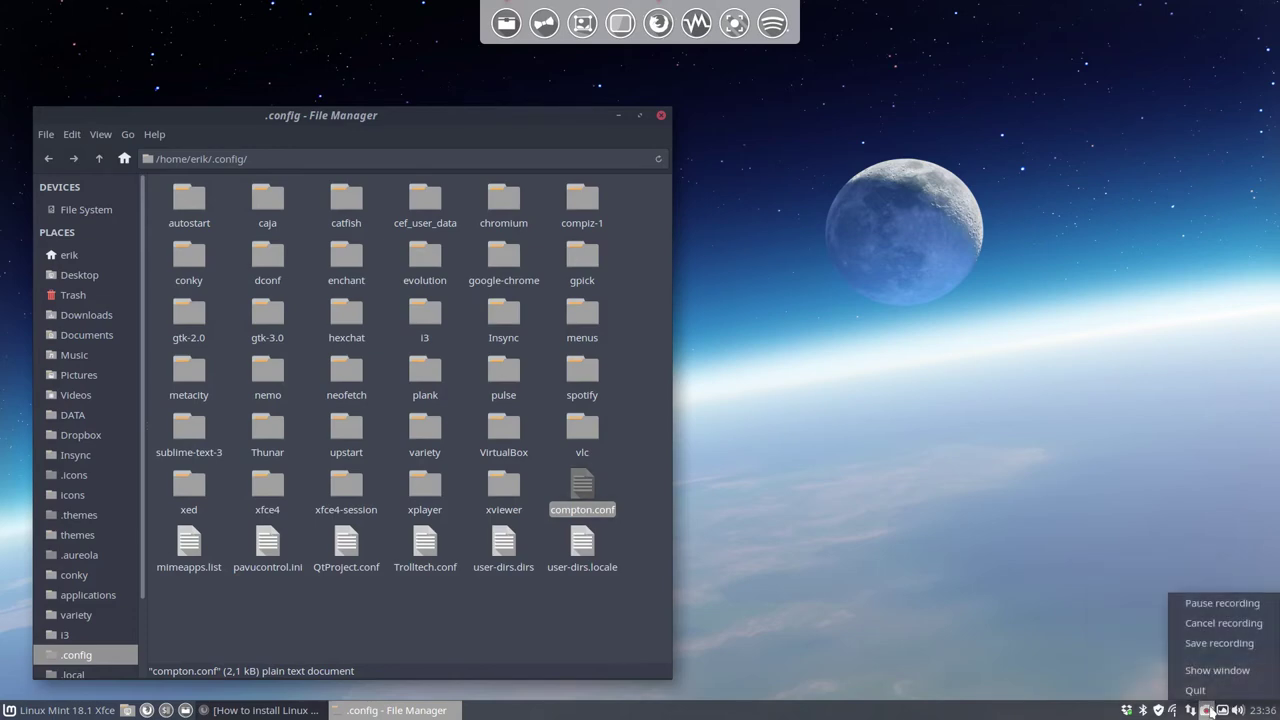